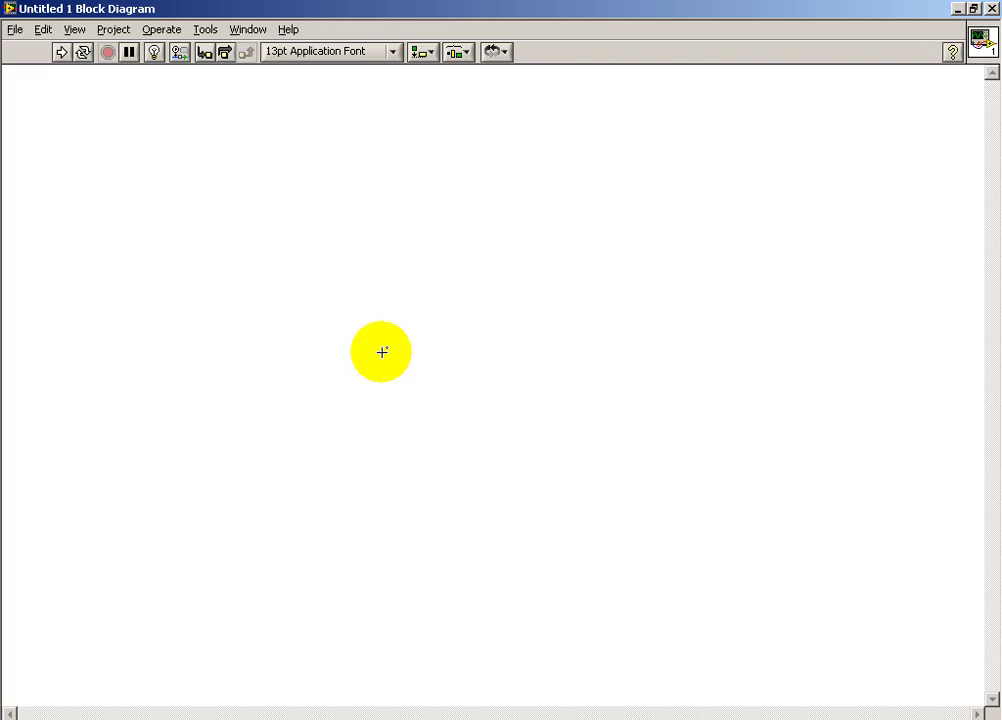
Step: Pin the Addons » Modulation functions palette as a floating window over the block diagram
right_click(382, 352)
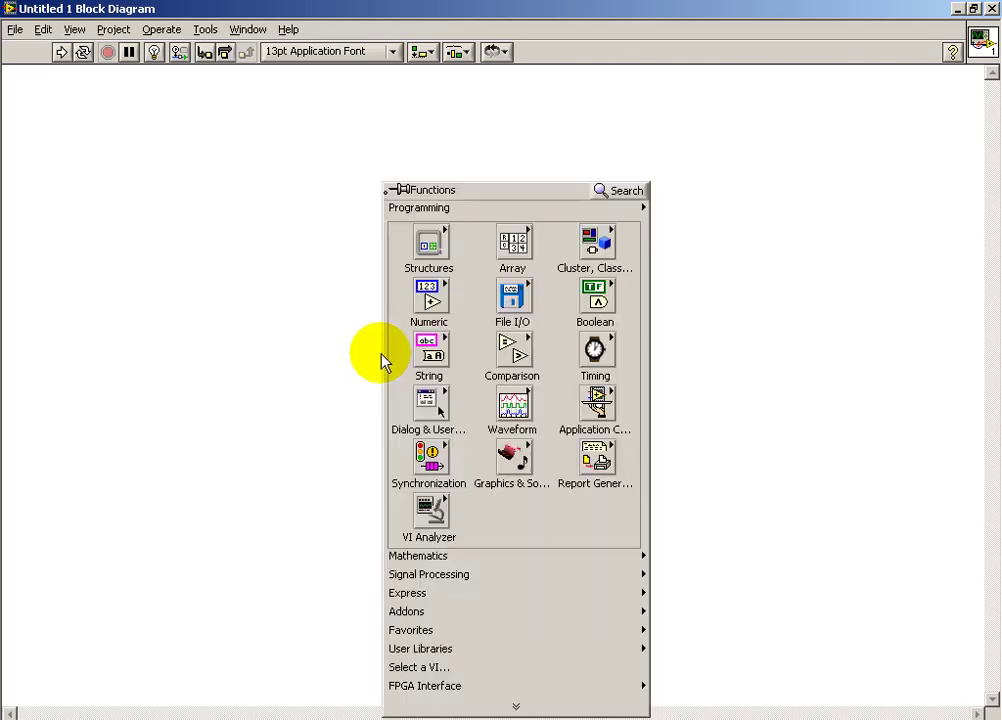
mouse_move(476, 618)
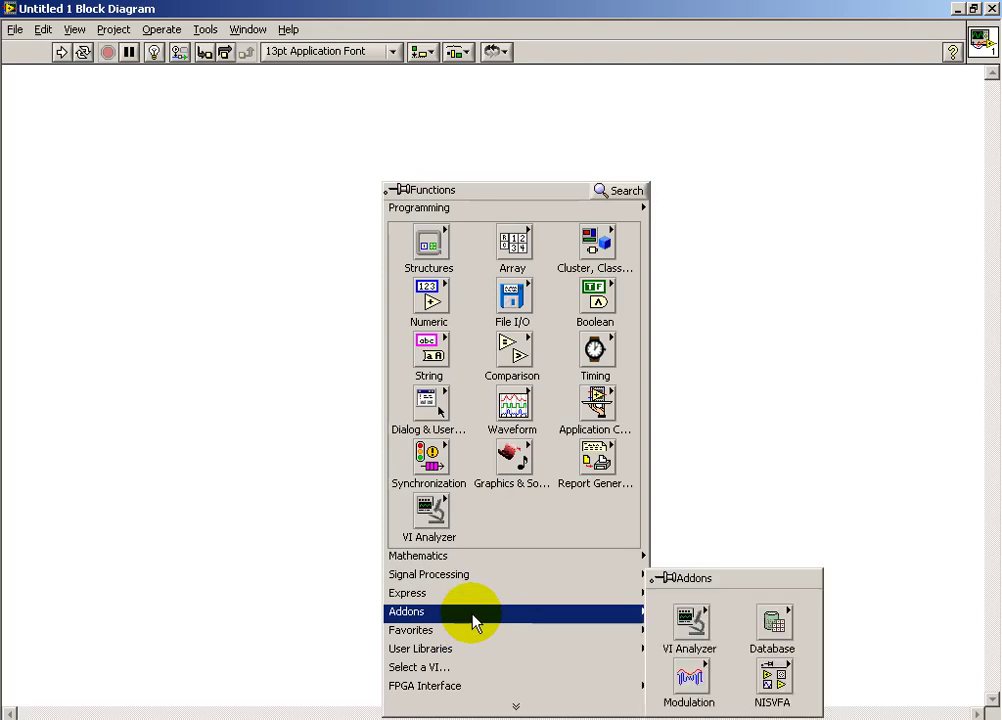
mouse_move(690, 680)
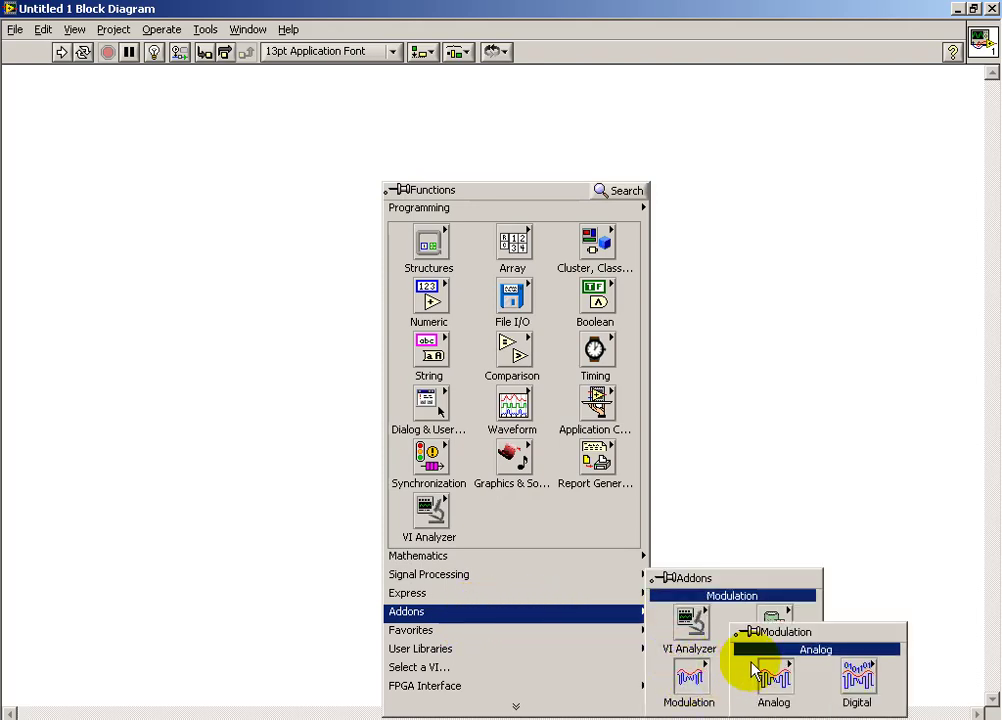
click(741, 633)
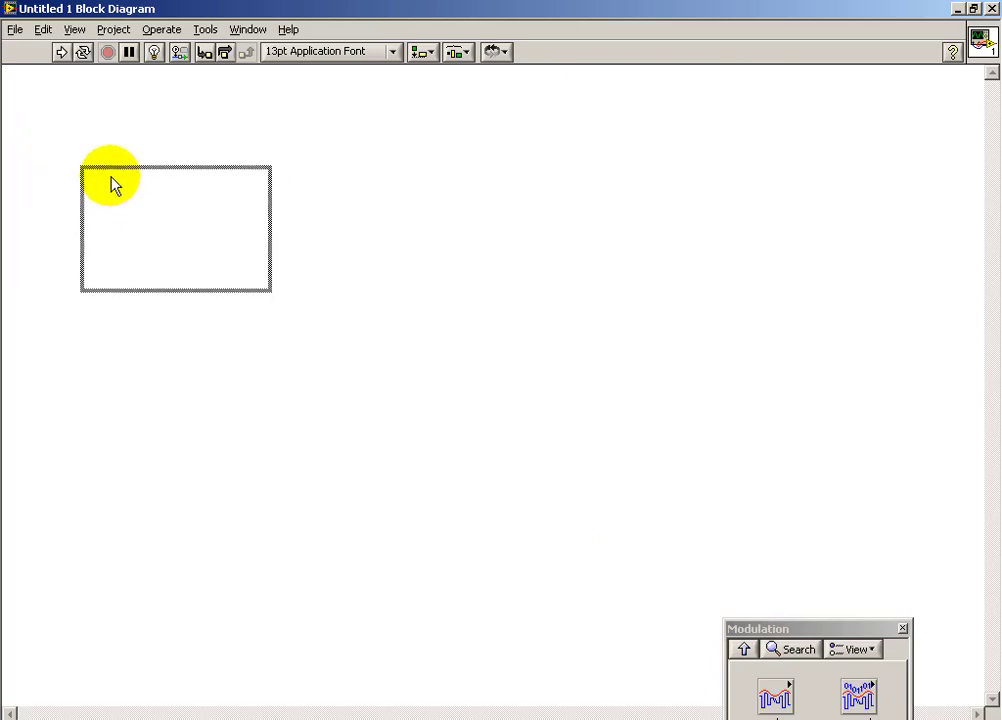
click(112, 185)
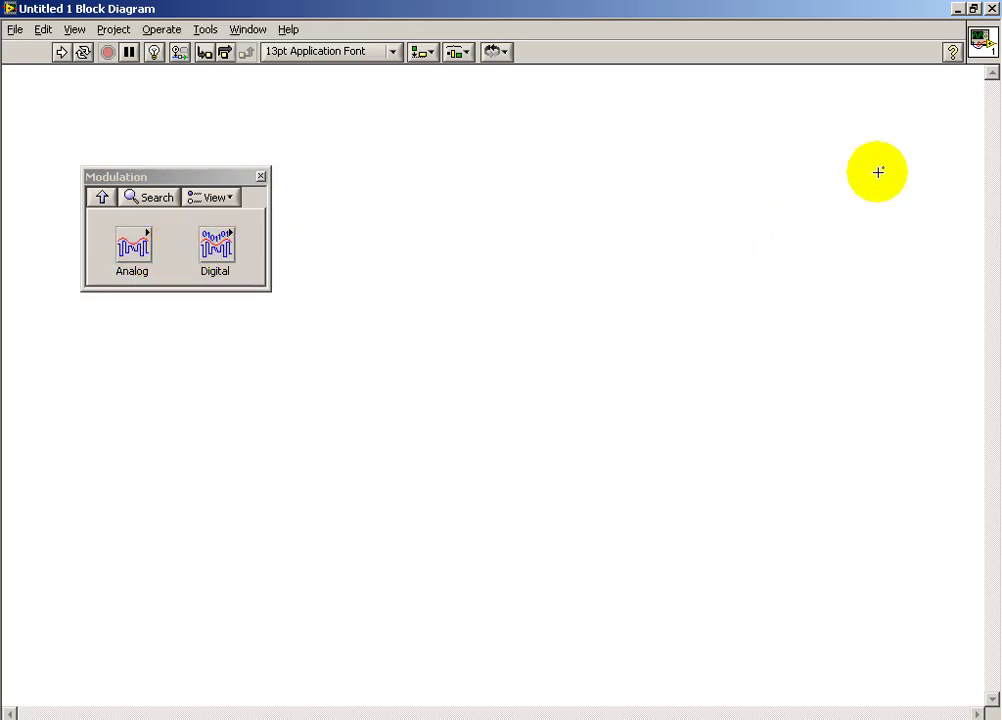
Step: Enable Context Help and review the Analog Modulation VIs: Modulate AM, FM, PM and Upconvert
click(953, 53)
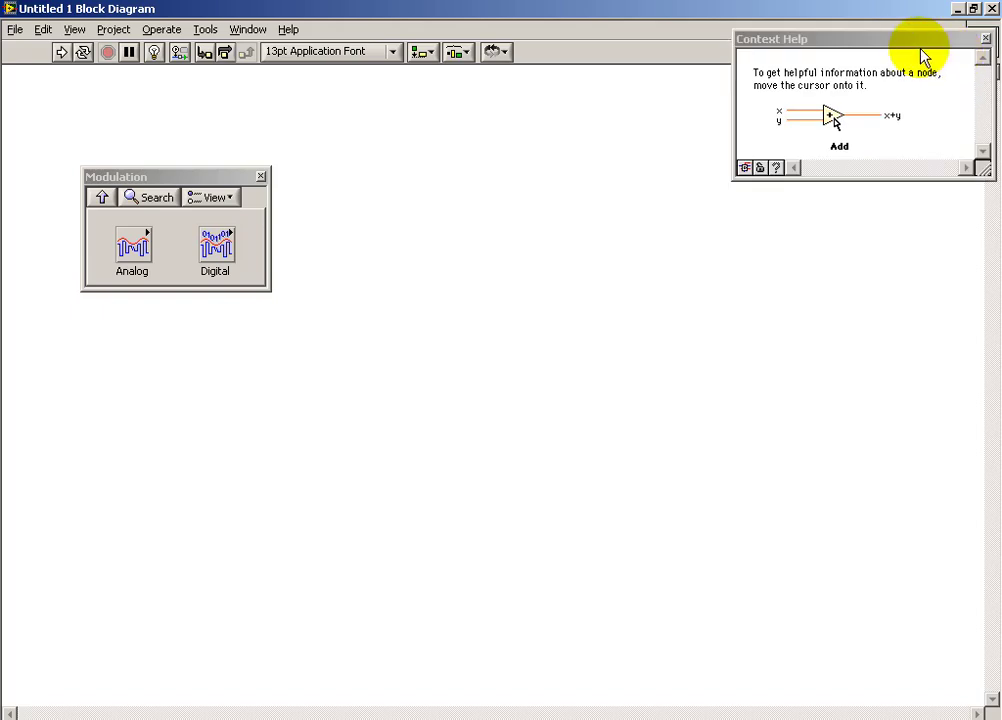
drag(920, 46, 799, 126)
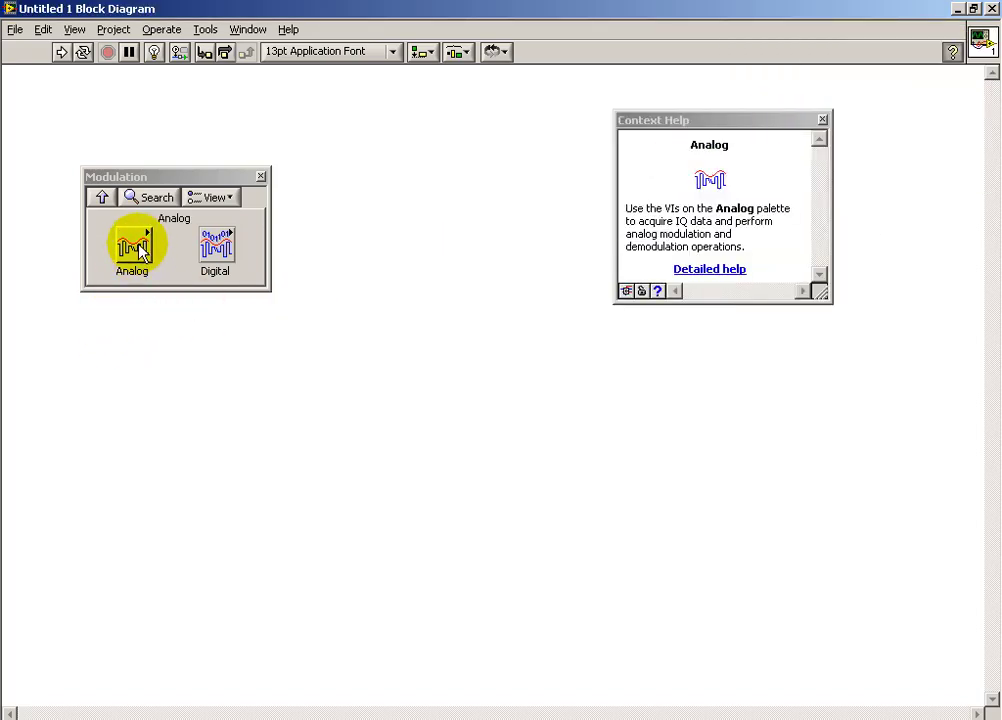
click(140, 250)
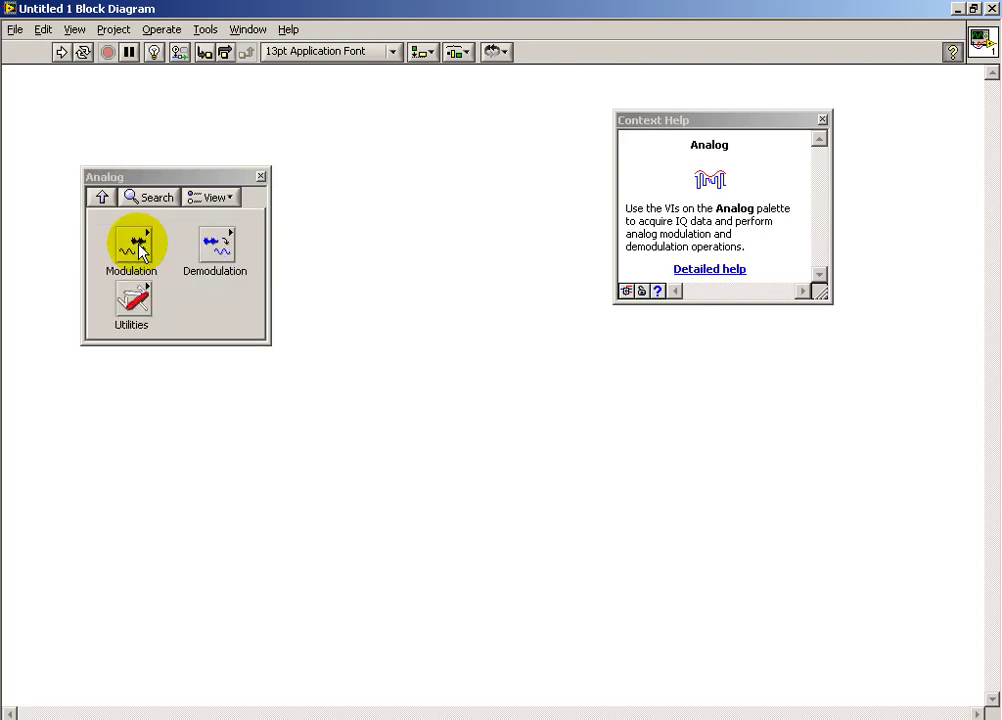
click(140, 250)
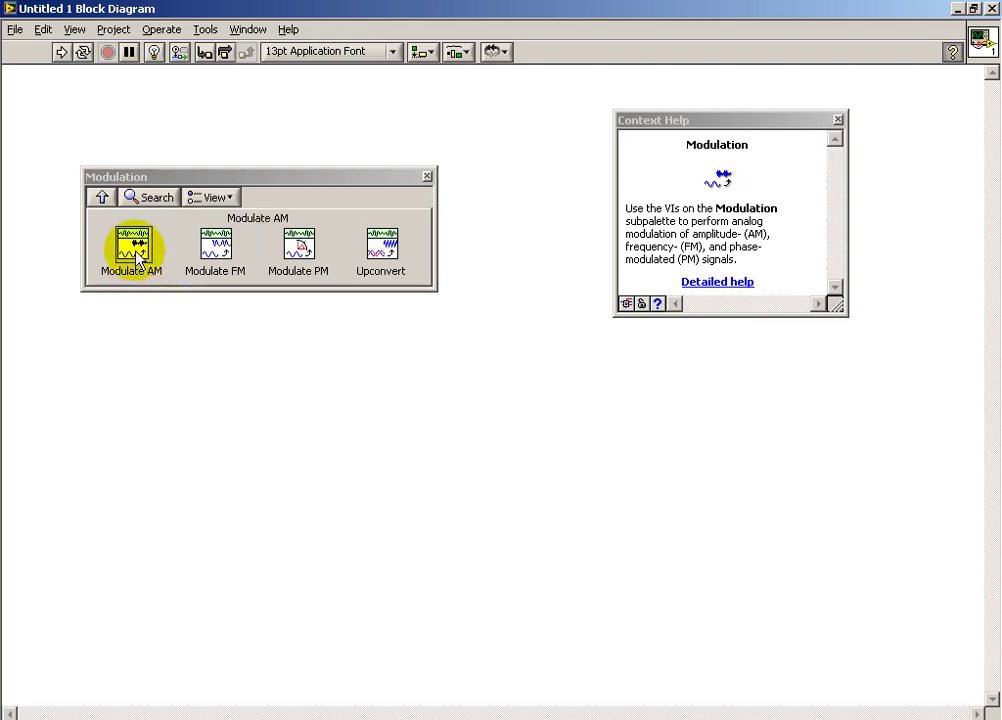
mouse_move(136, 257)
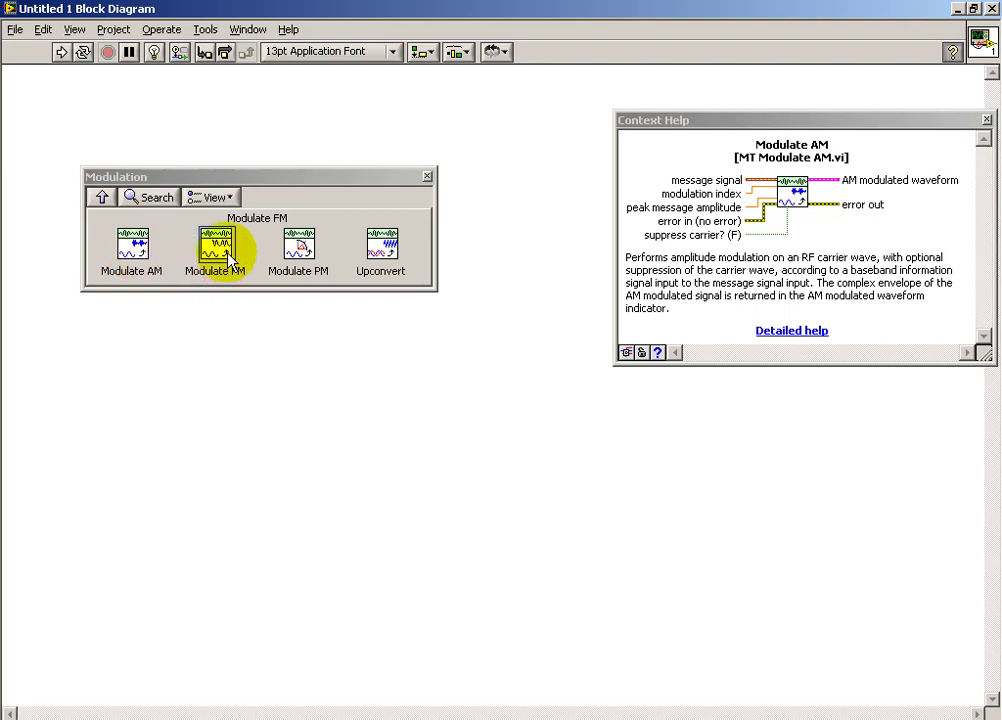
mouse_move(226, 256)
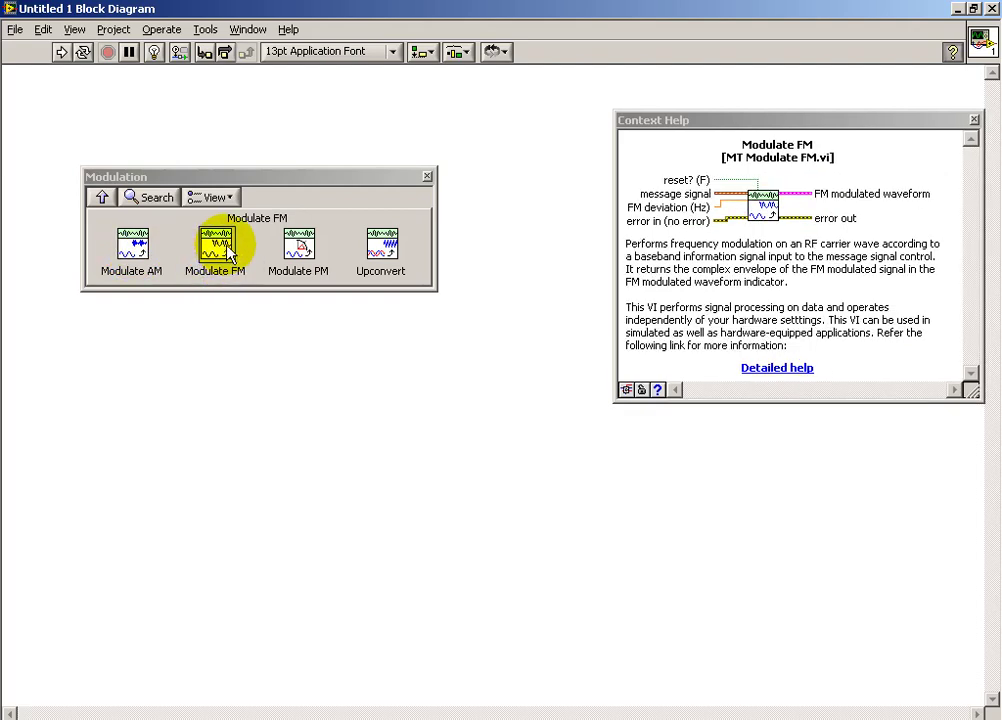
mouse_move(297, 255)
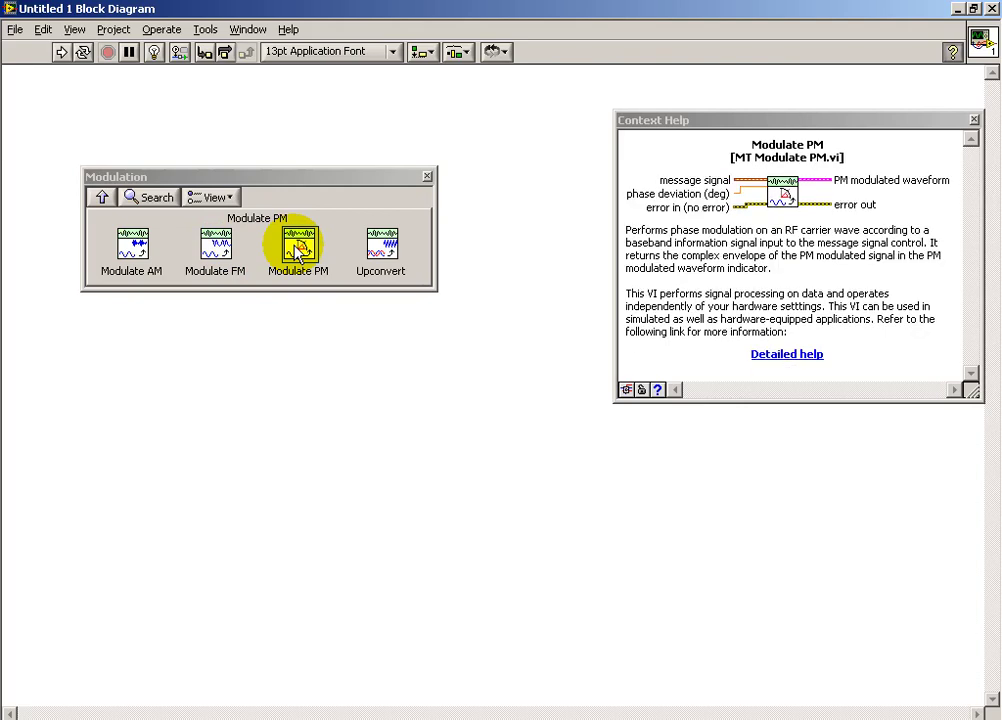
mouse_move(375, 255)
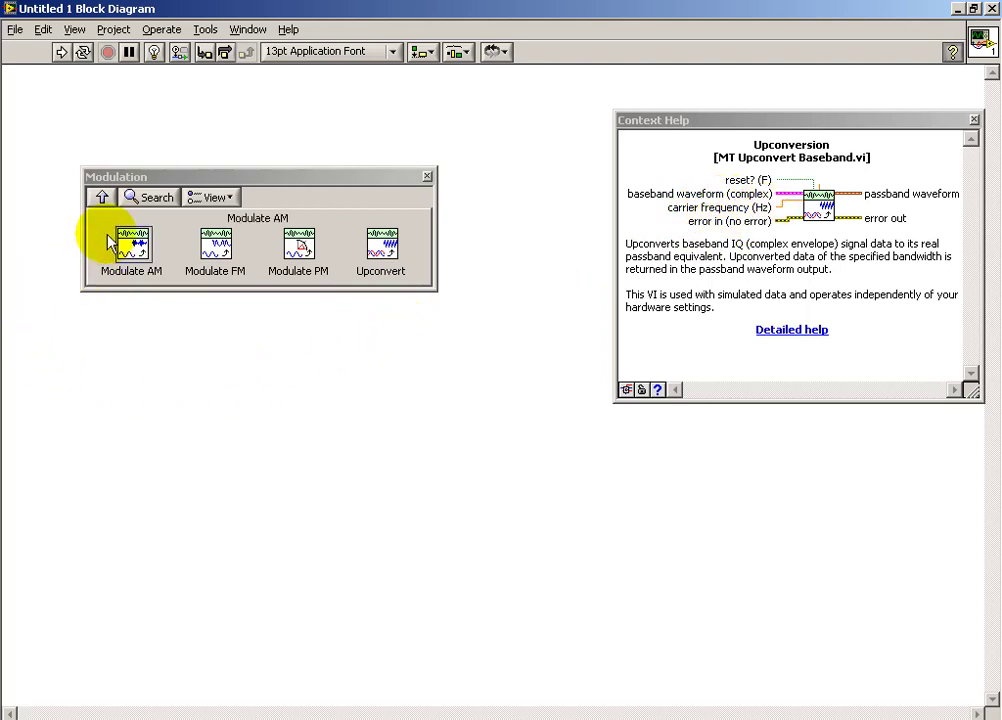
Step: Review the Analog Demodulation VIs, then return to the Analog category level
click(103, 198)
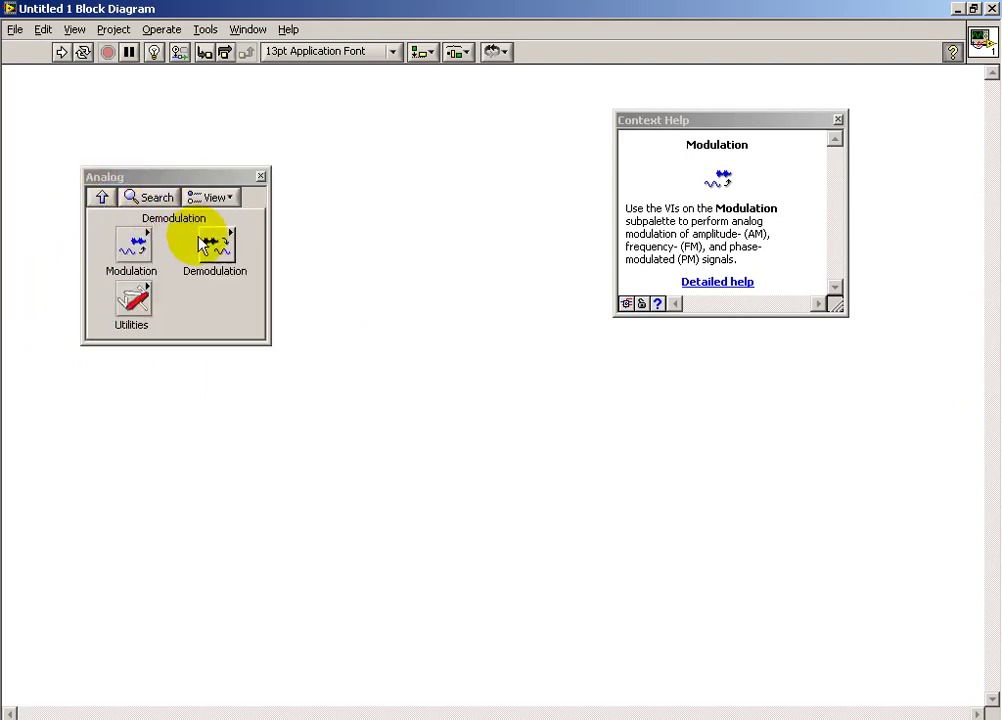
click(218, 248)
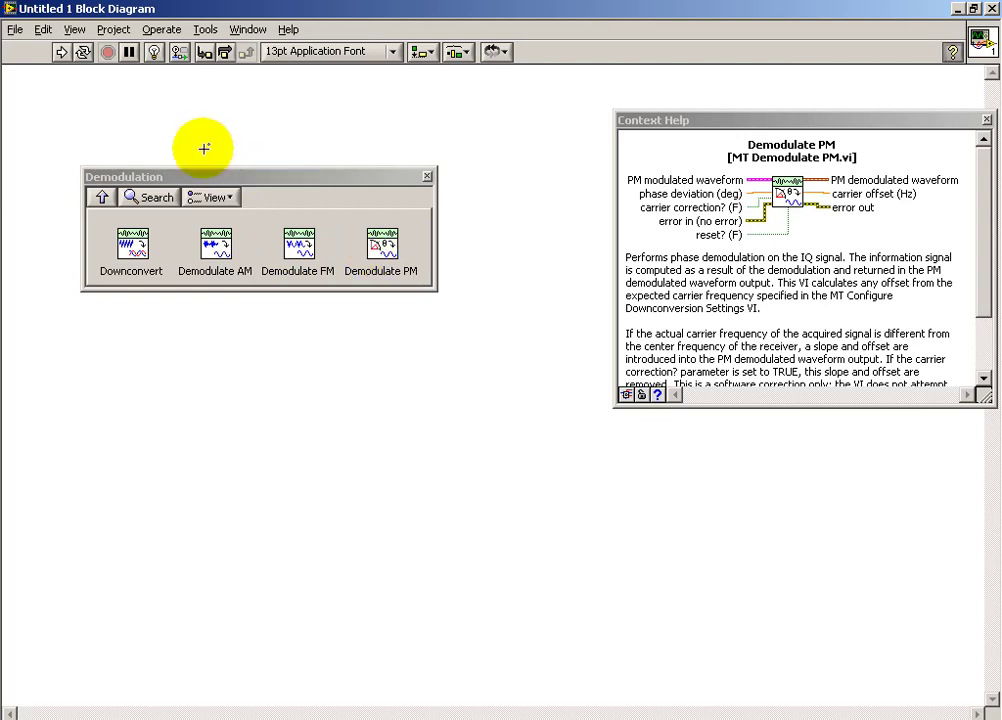
click(101, 198)
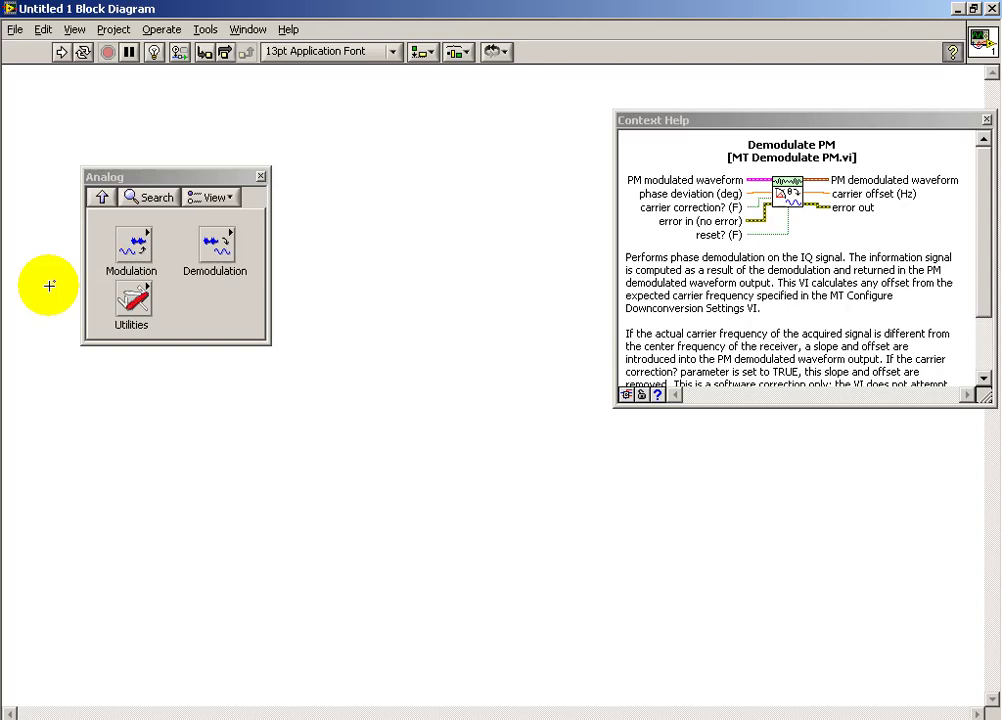
Step: Read the Phase Locked Loop help in Analog Utilities, then go back to the top Modulation palette
click(135, 302)
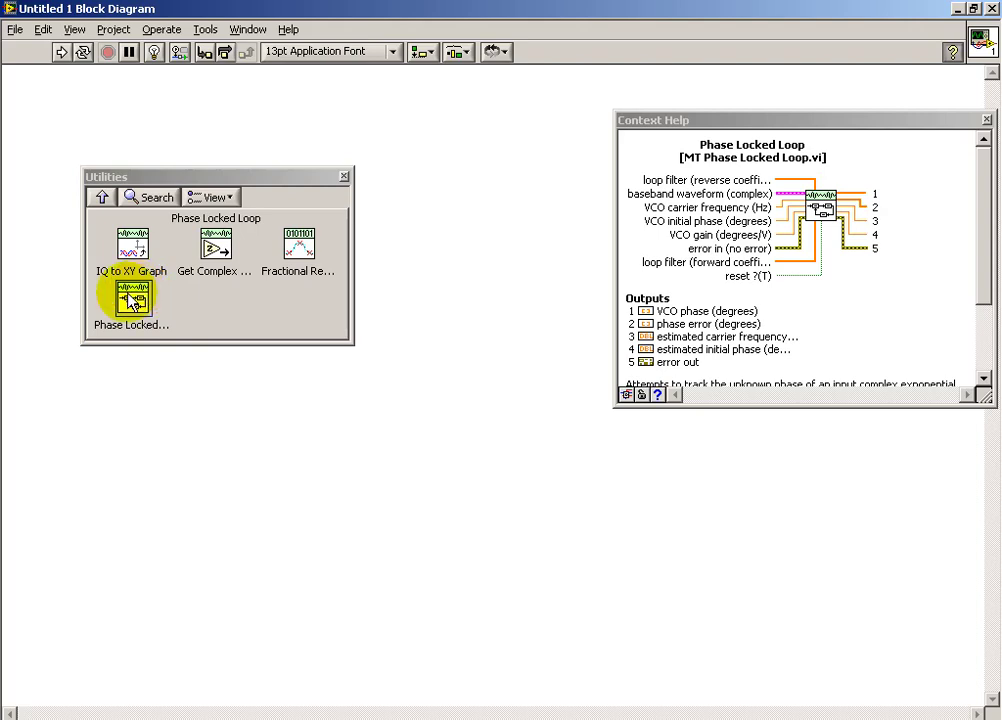
click(101, 199)
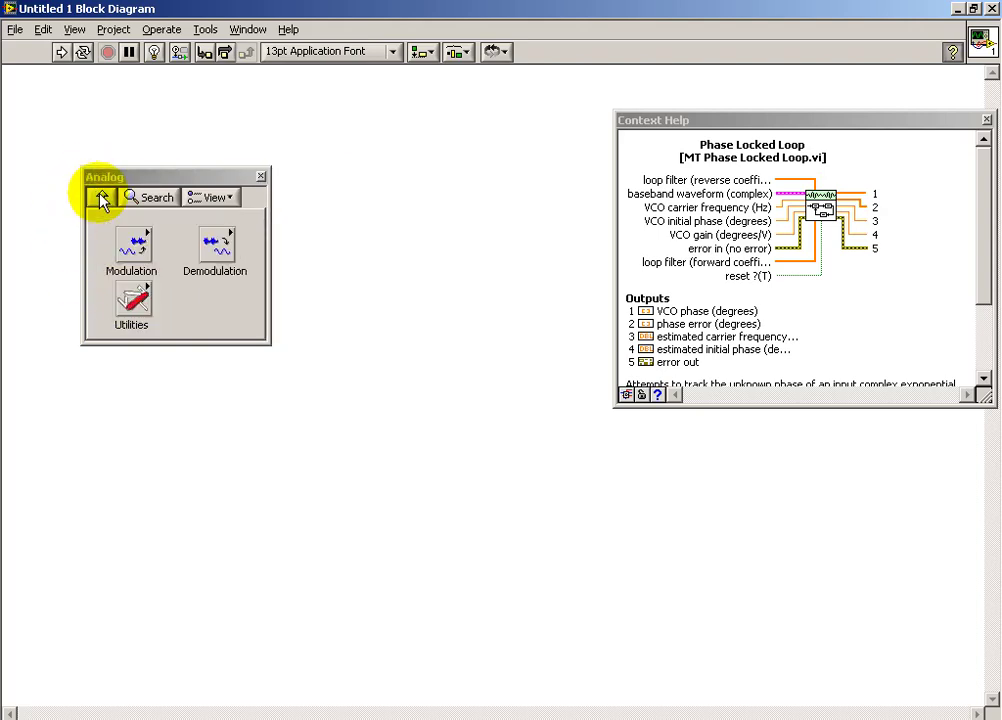
click(101, 199)
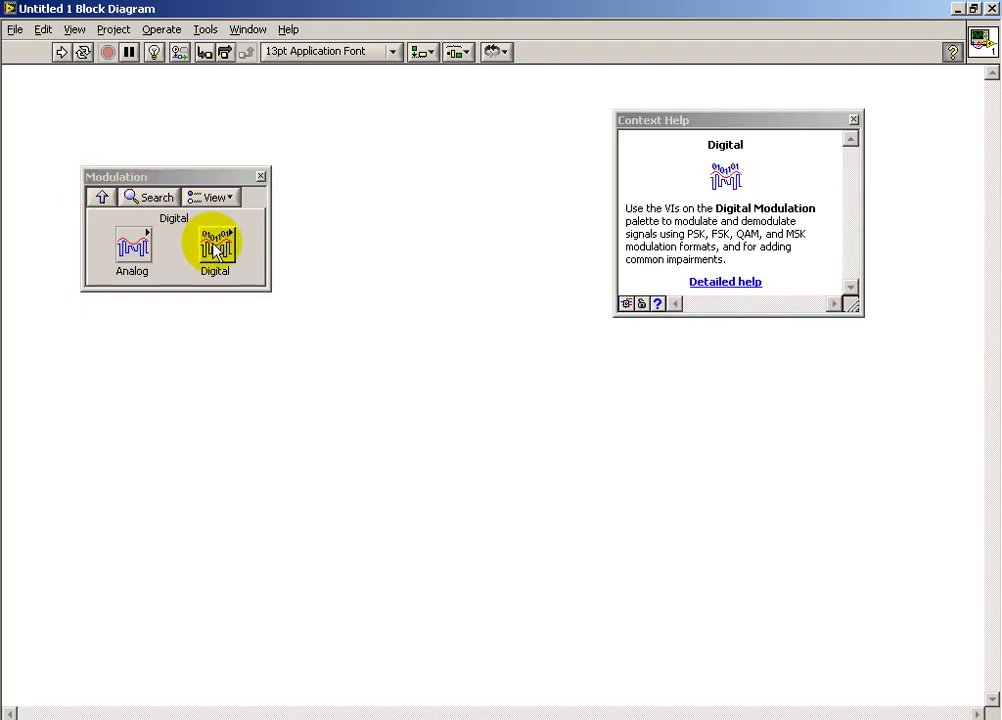
Step: Browse the Digital Modulation VIs (ASK, PAM, QAM, FSK, MSK, PSK, CPM), reading the Modulate QAM help
click(215, 248)
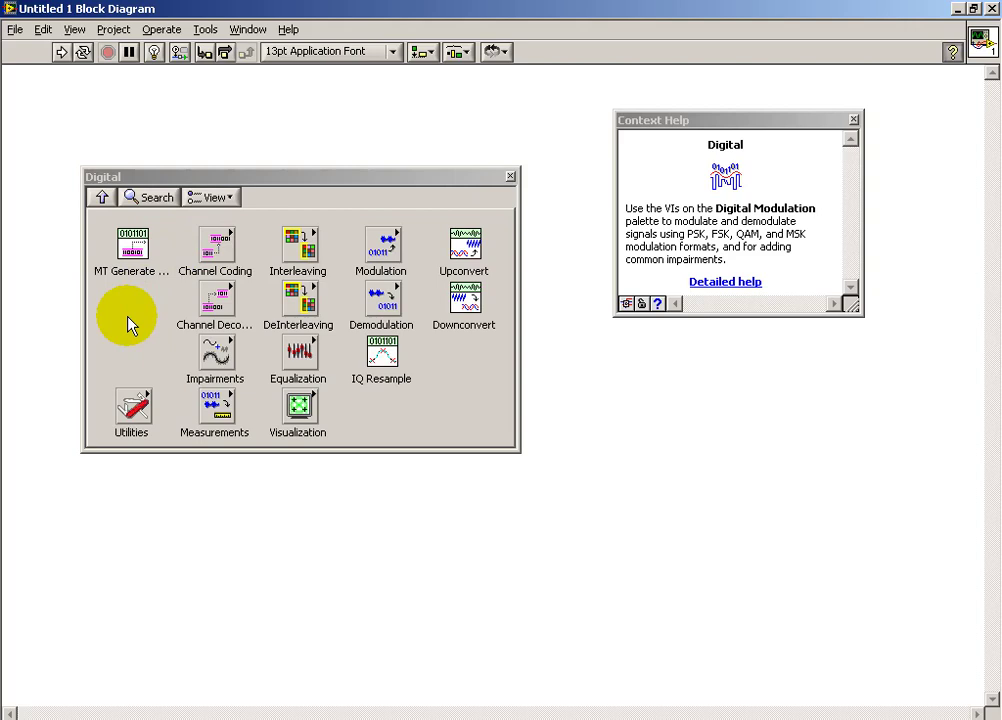
click(386, 246)
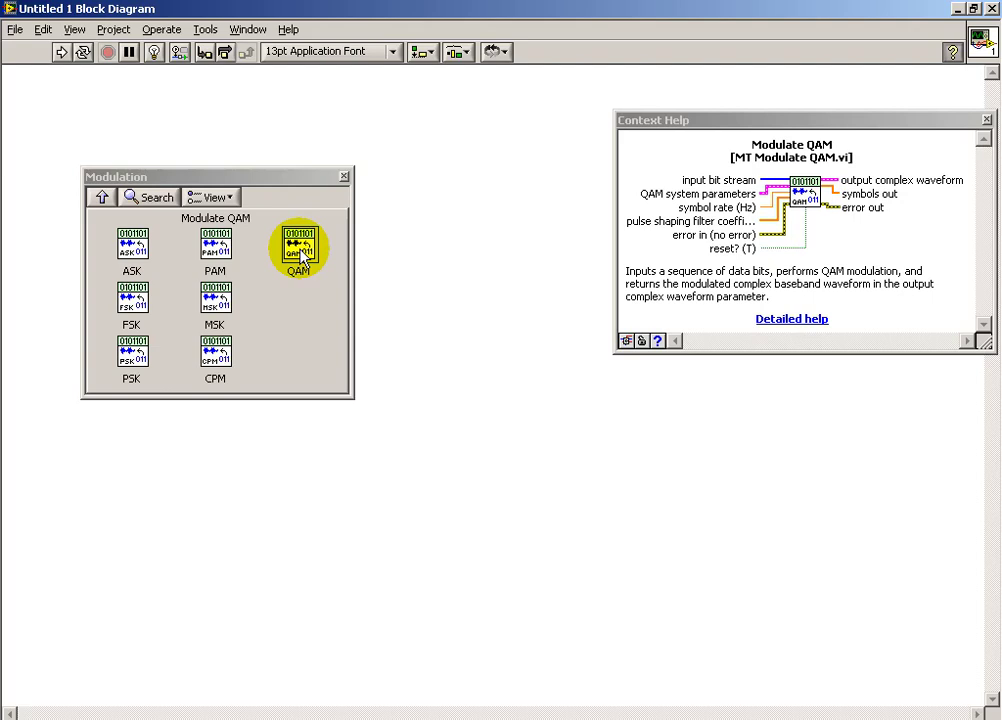
click(101, 198)
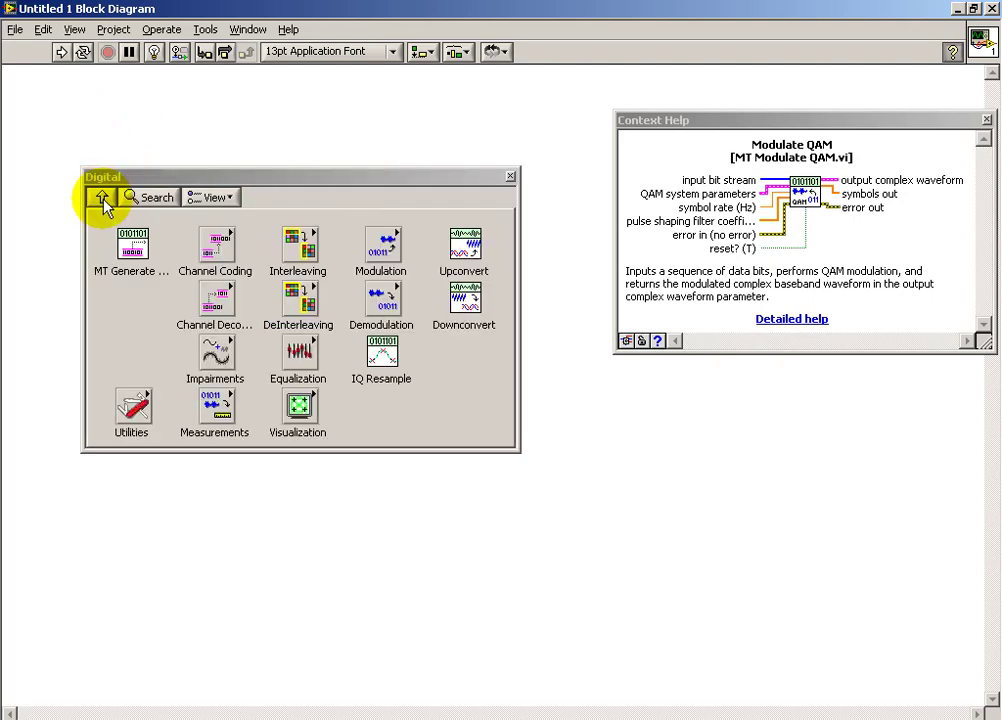
Step: Review the Digital Demodulation VIs and Demodulate ASK help, then read the MT Generate Bits help
click(388, 305)
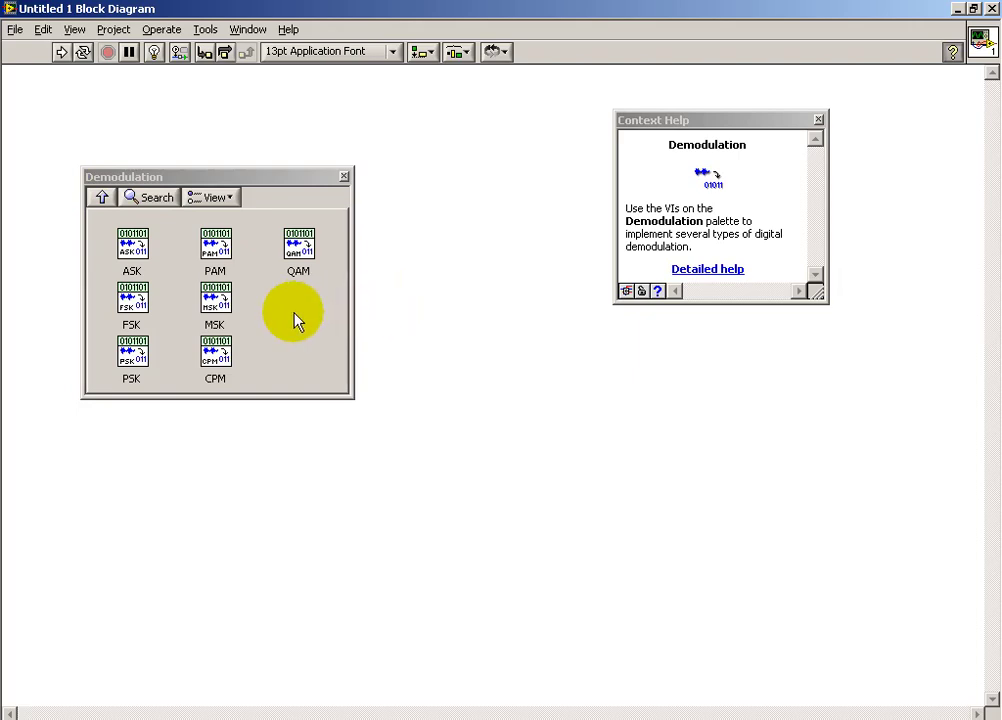
click(102, 198)
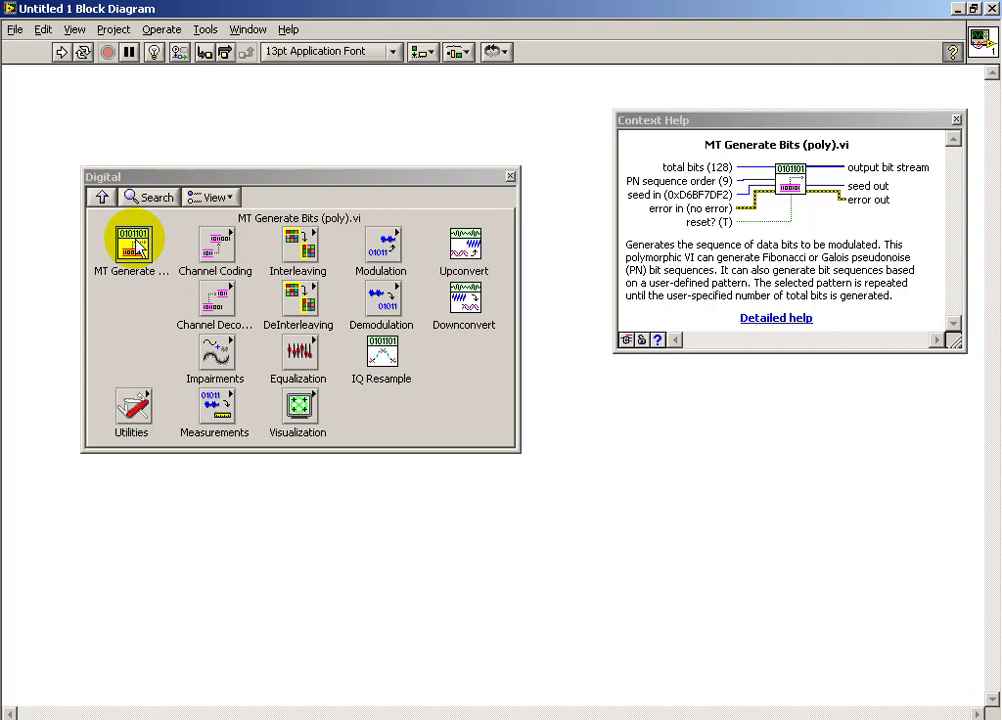
Step: Open Channel Coding, then its LDPC subpalette, reading help for each LDPC VI like MT LDPC Encoder
click(218, 246)
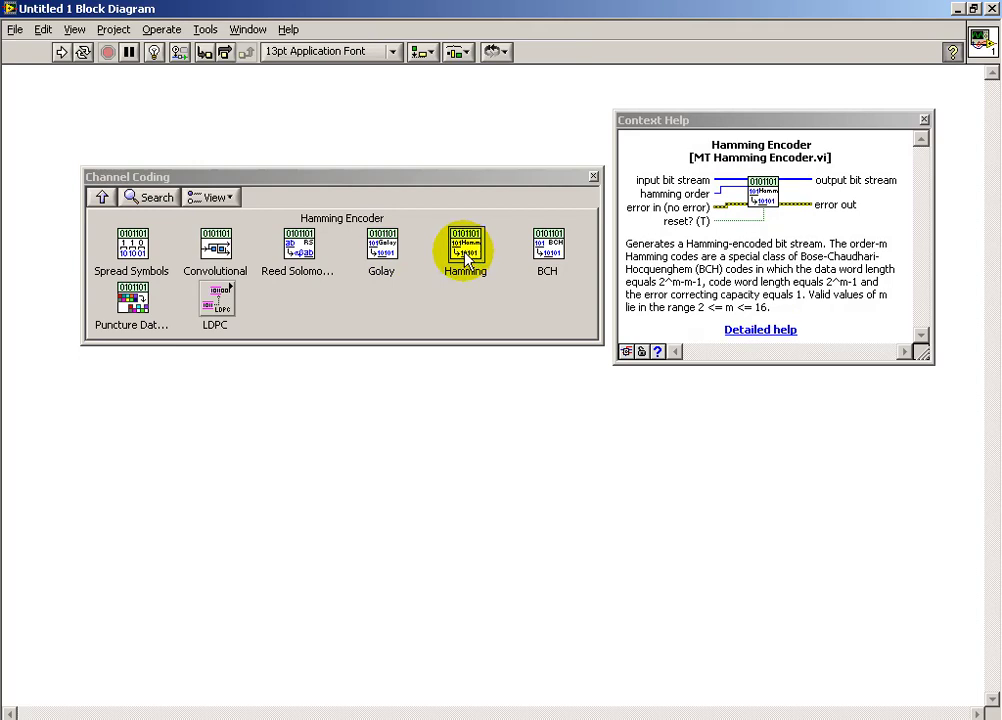
mouse_move(557, 258)
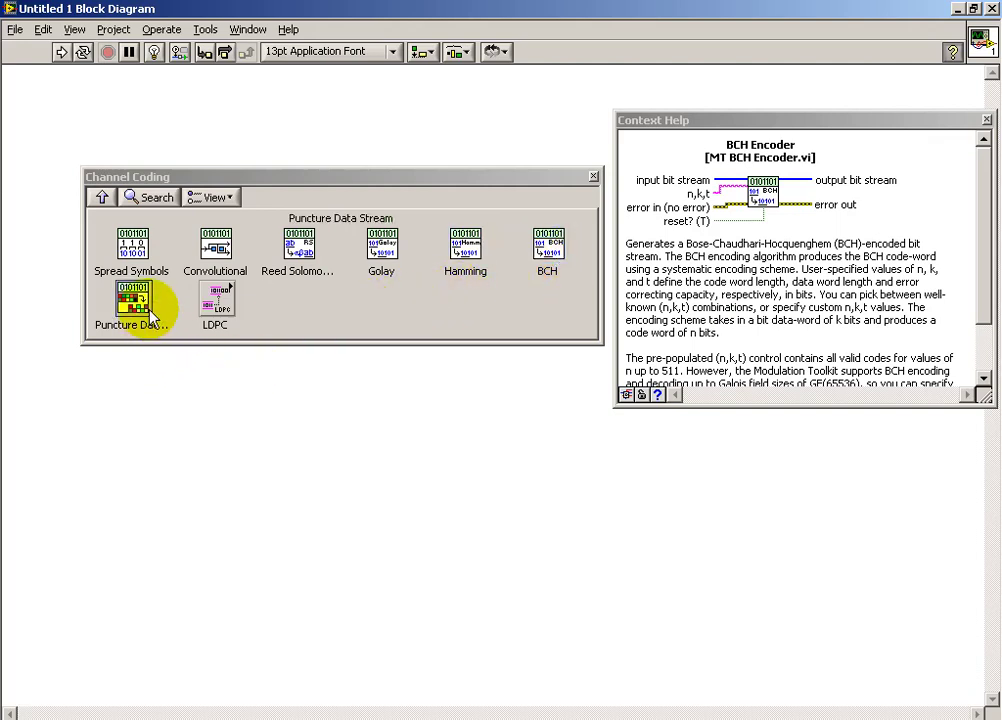
mouse_move(139, 297)
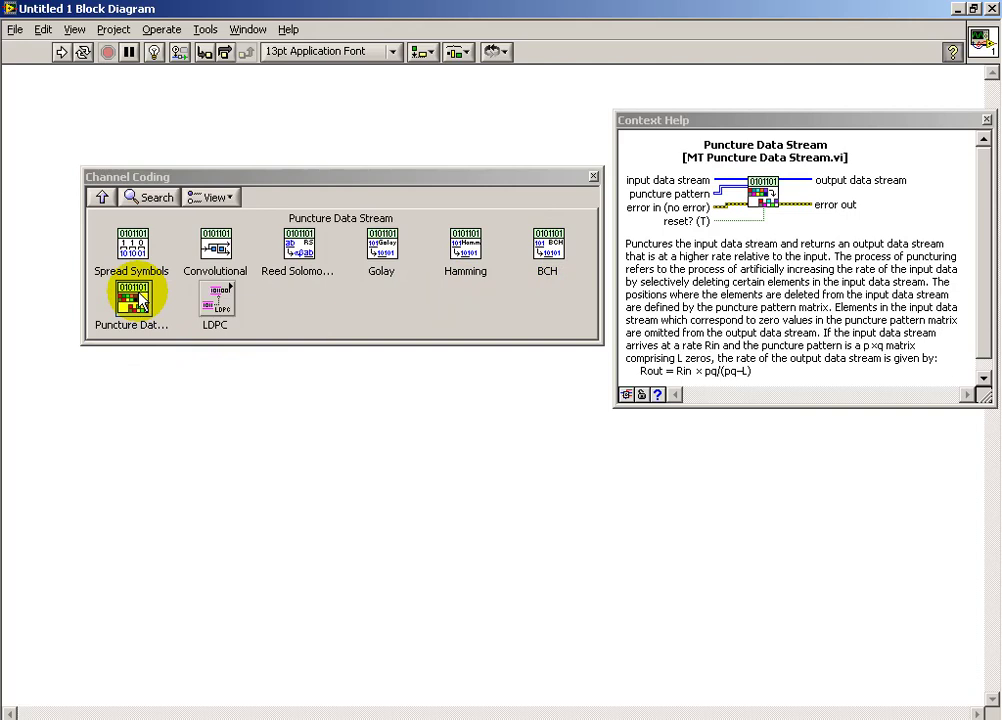
mouse_move(220, 302)
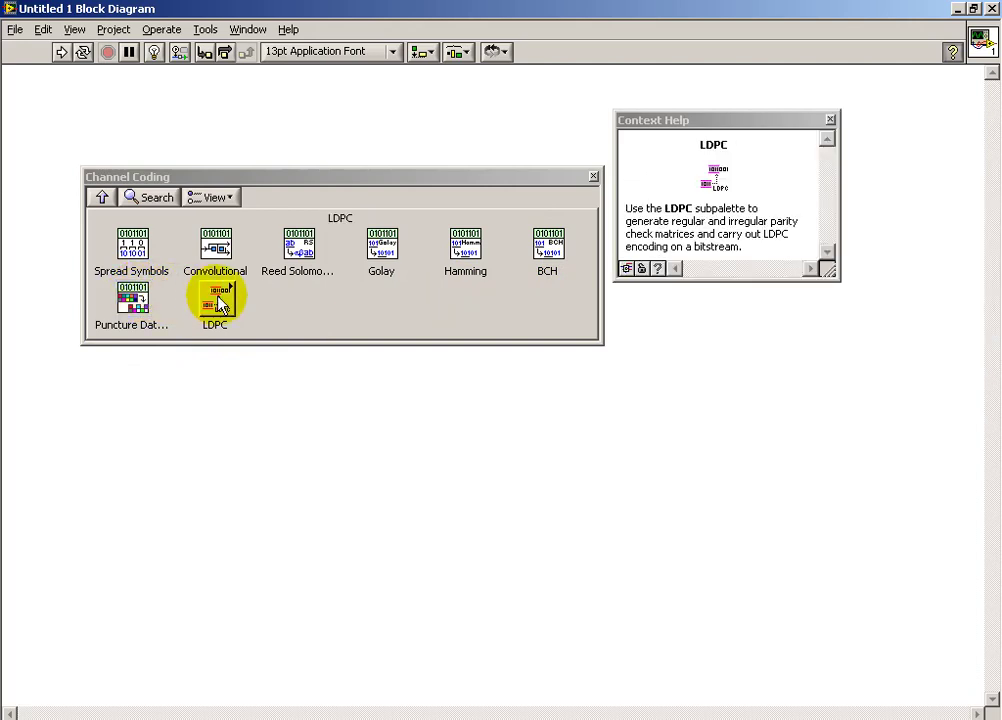
click(220, 300)
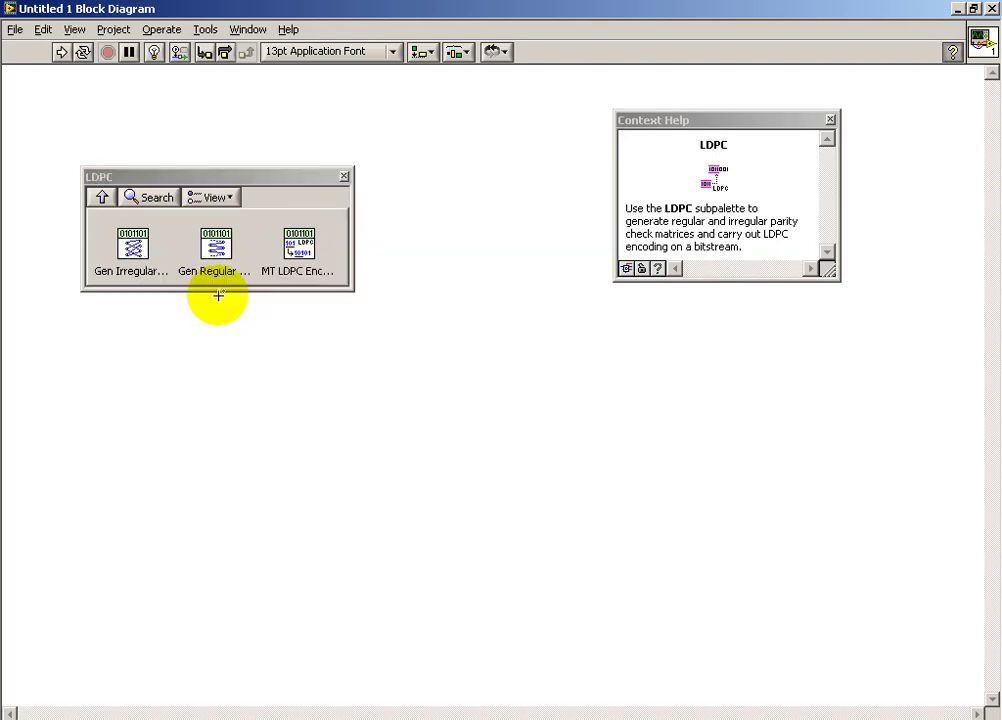
mouse_move(138, 258)
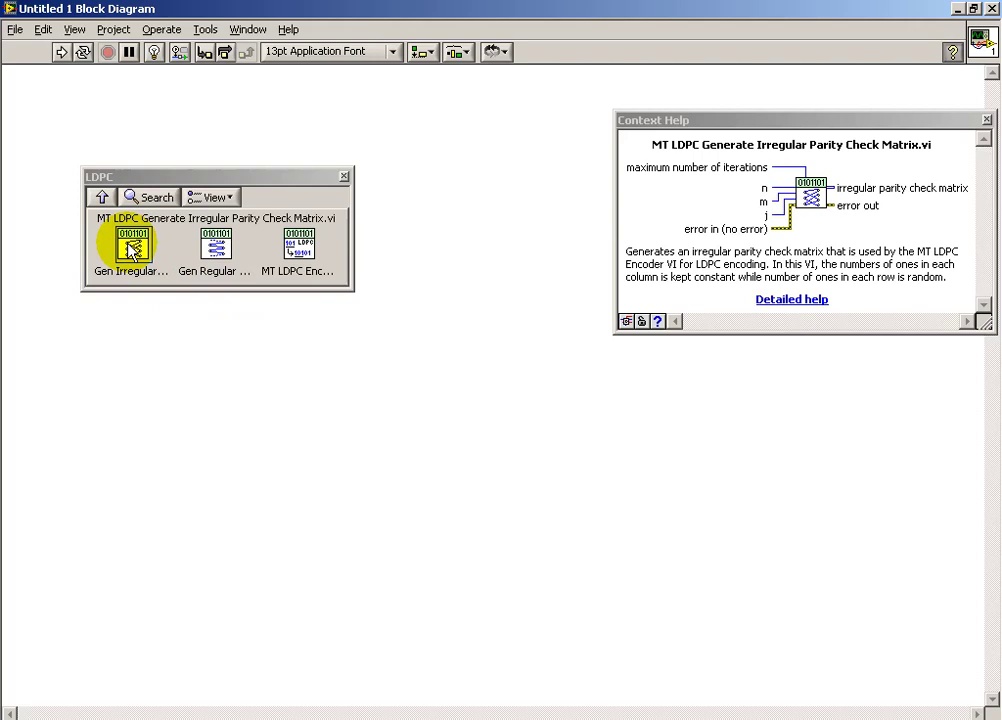
mouse_move(218, 255)
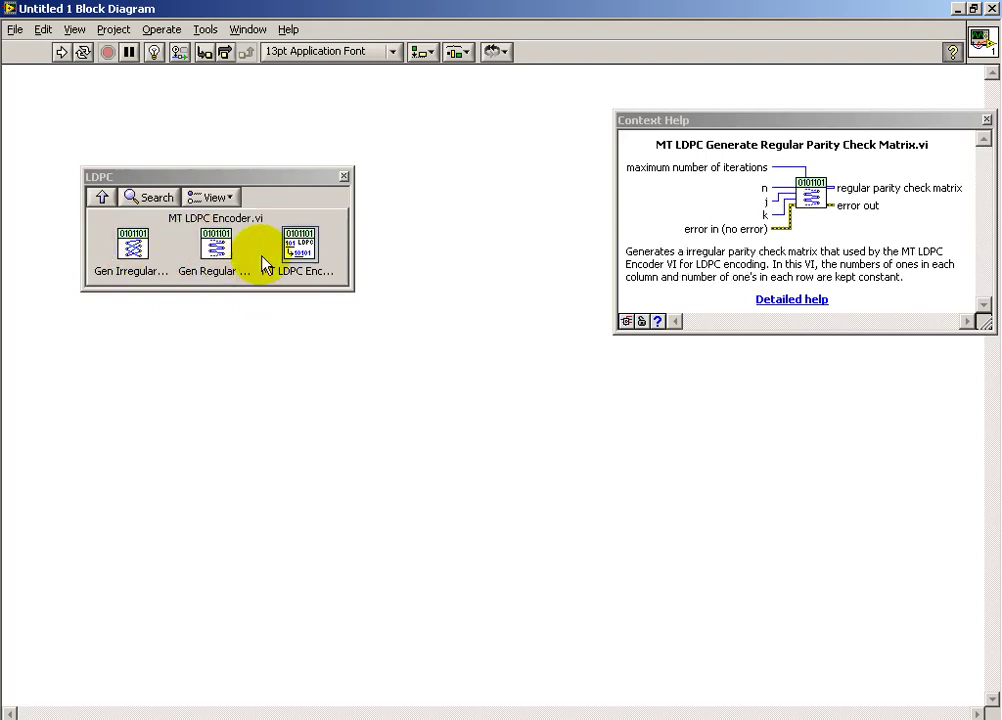
mouse_move(297, 256)
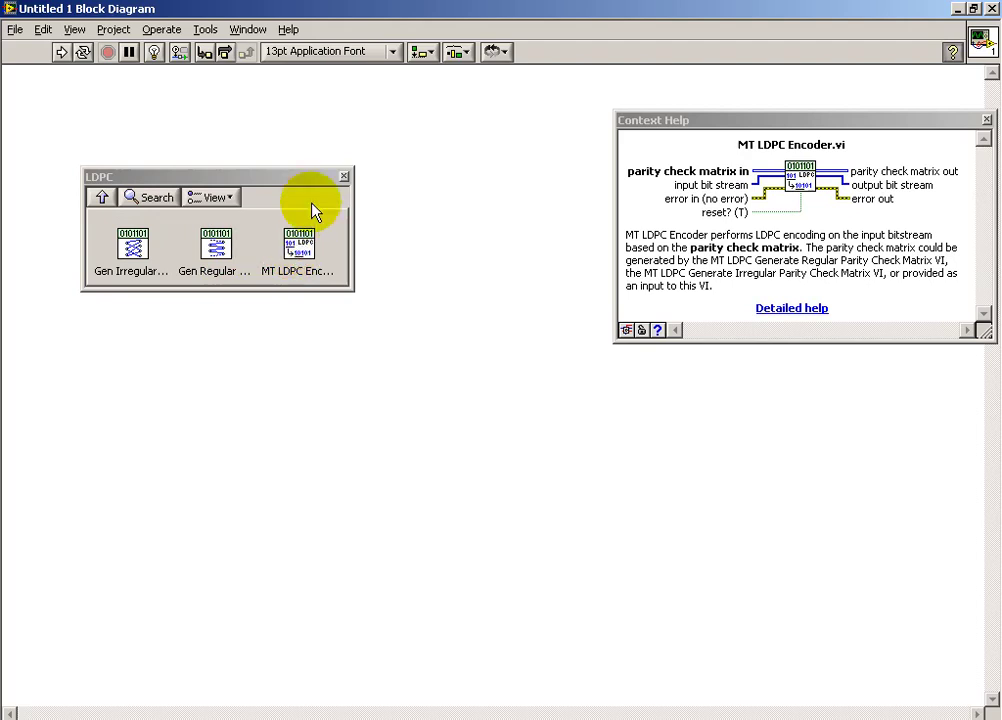
Step: Review the Channel Decoding and Impairments VIs, returning to the Digital functions after each
click(102, 197)
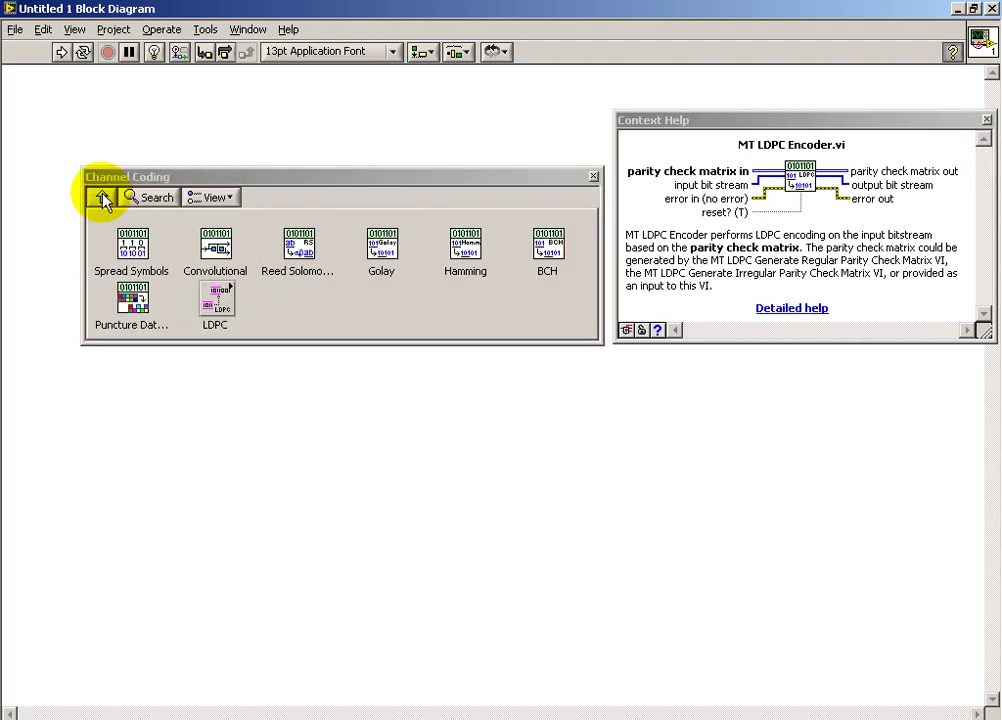
click(102, 197)
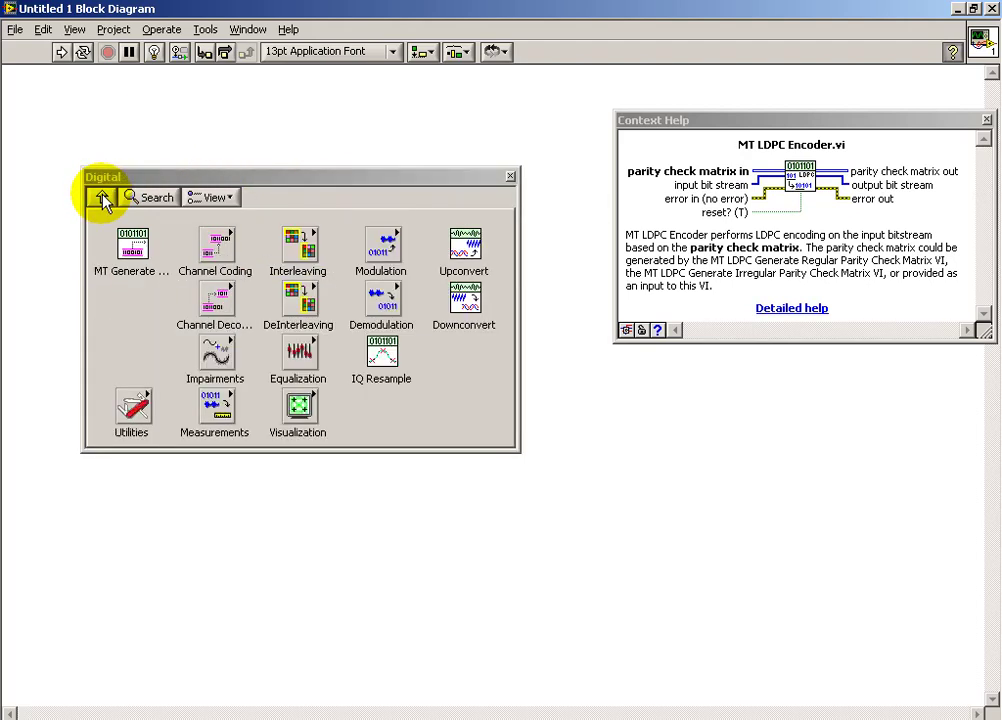
click(215, 303)
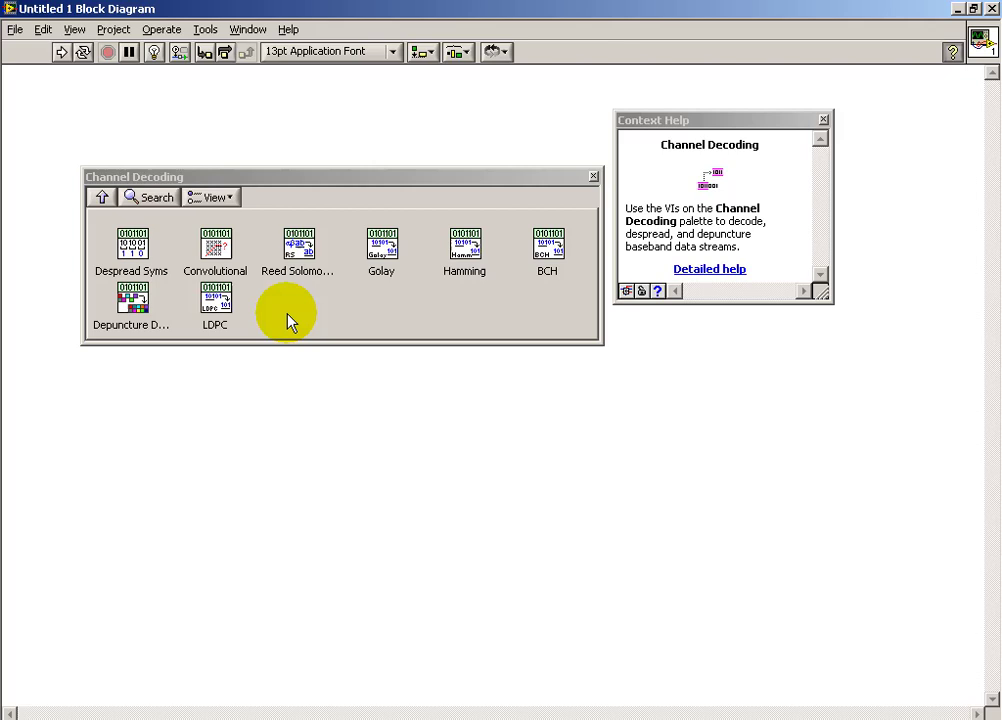
click(102, 198)
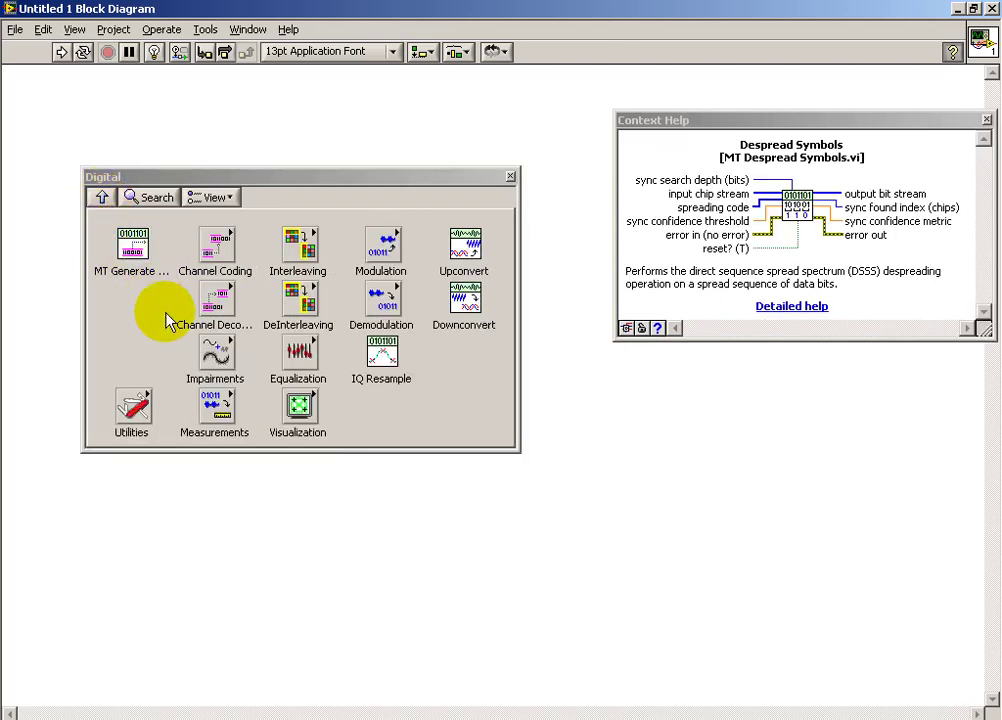
click(224, 358)
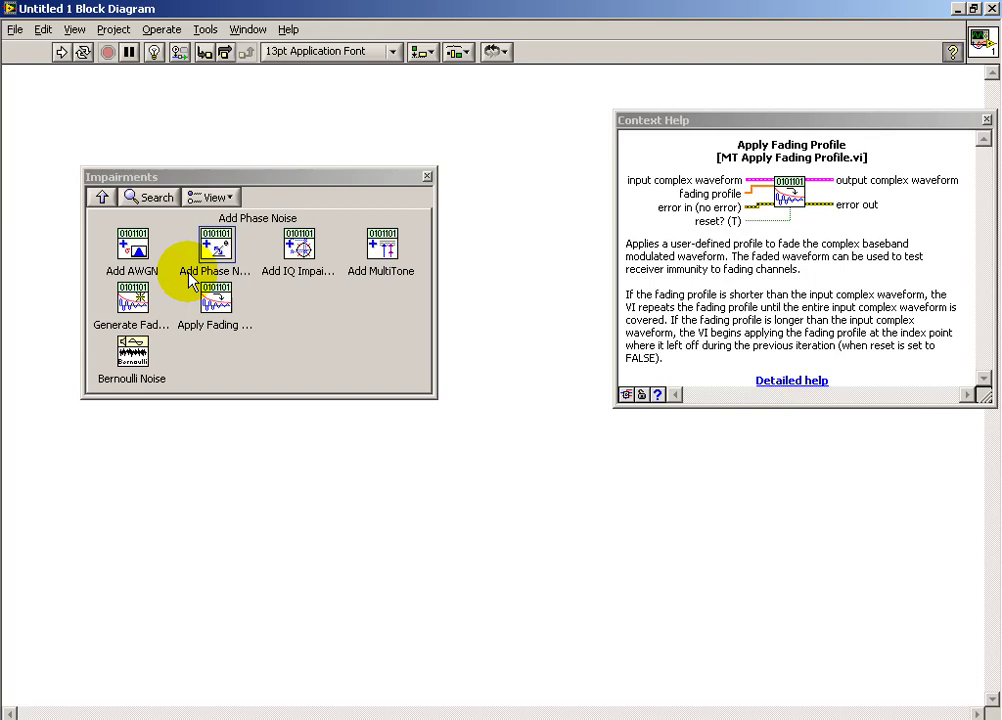
click(101, 200)
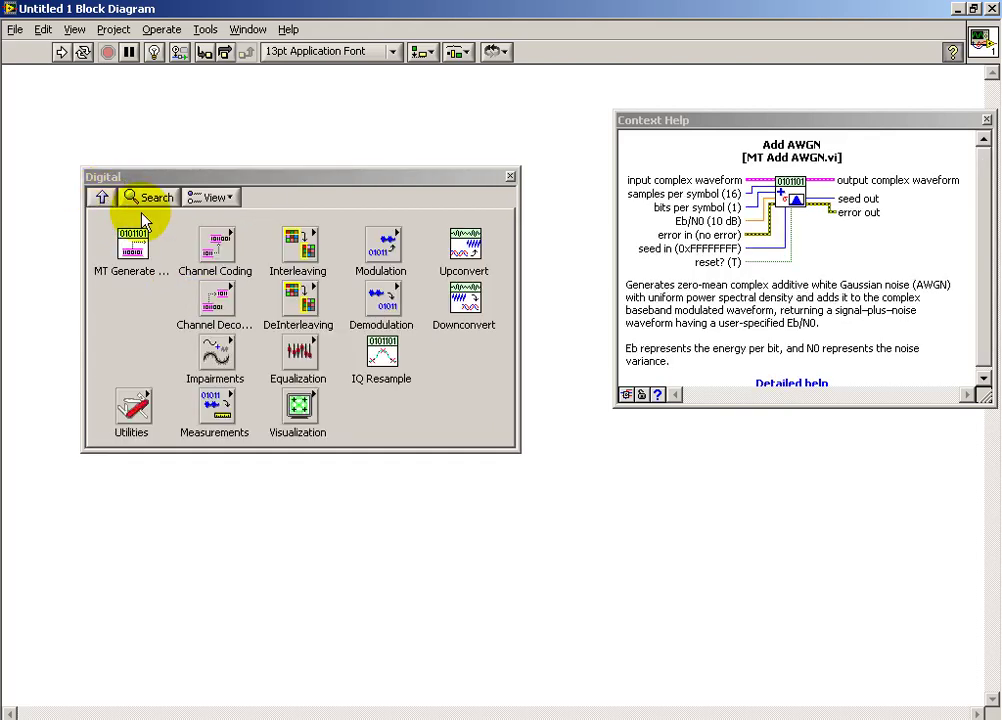
click(303, 250)
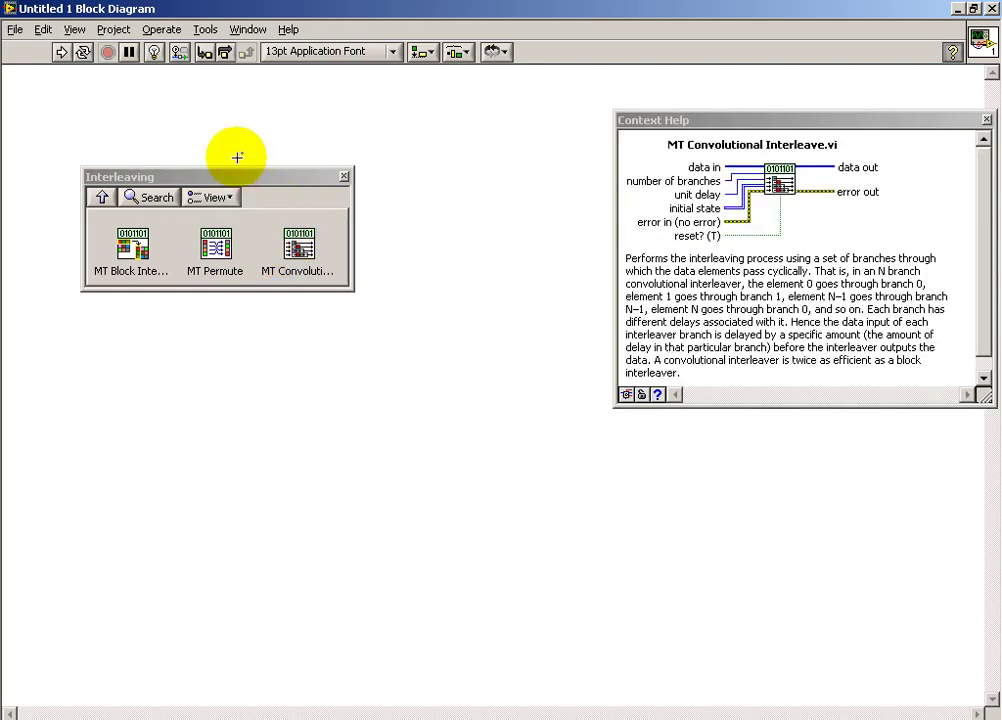
click(102, 198)
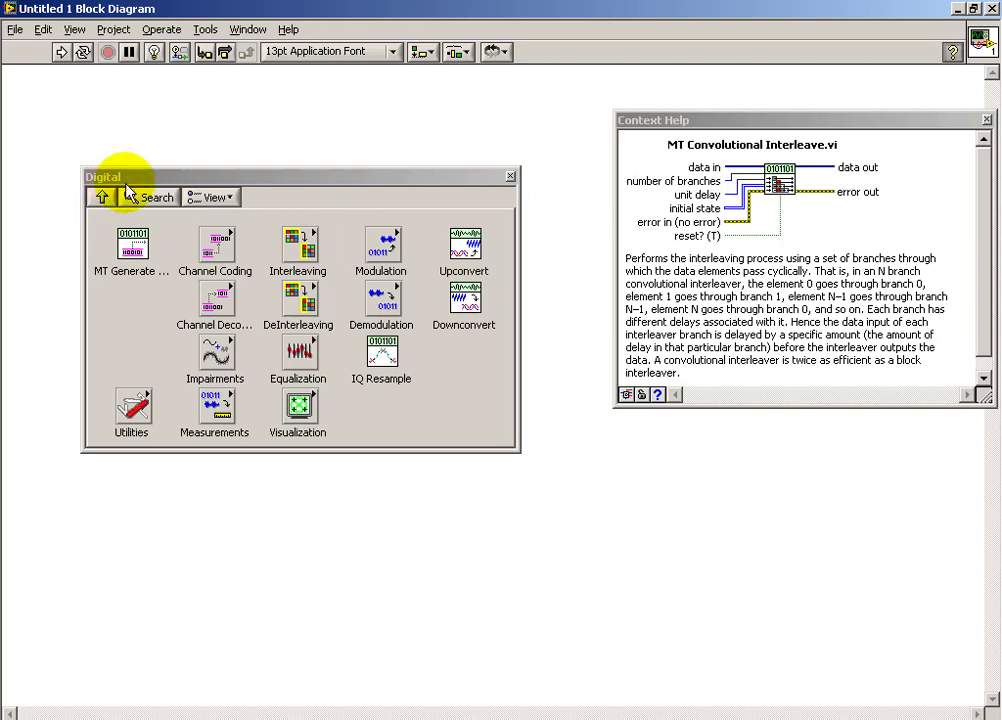
click(299, 350)
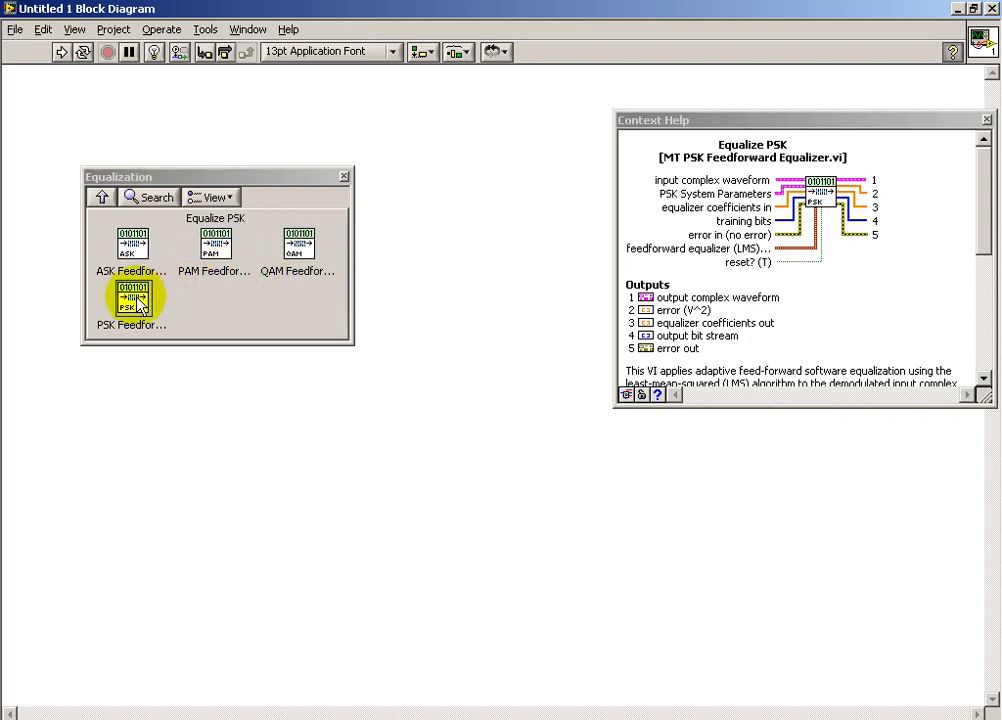
click(101, 197)
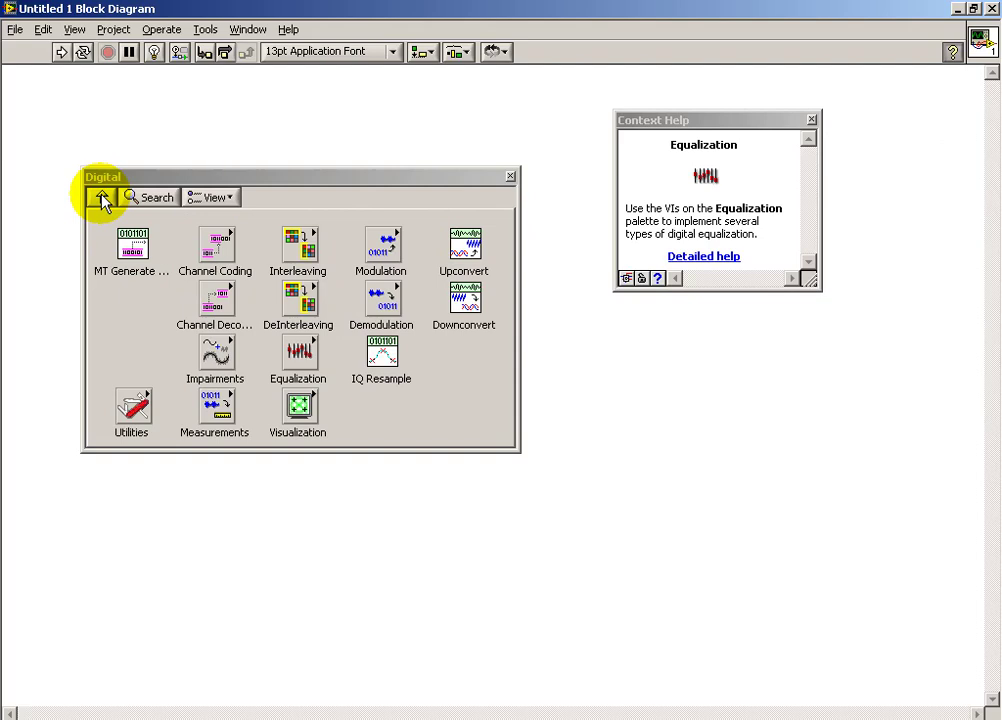
Step: Open the Visualization functions, then switch from the block diagram to the front panel
click(301, 405)
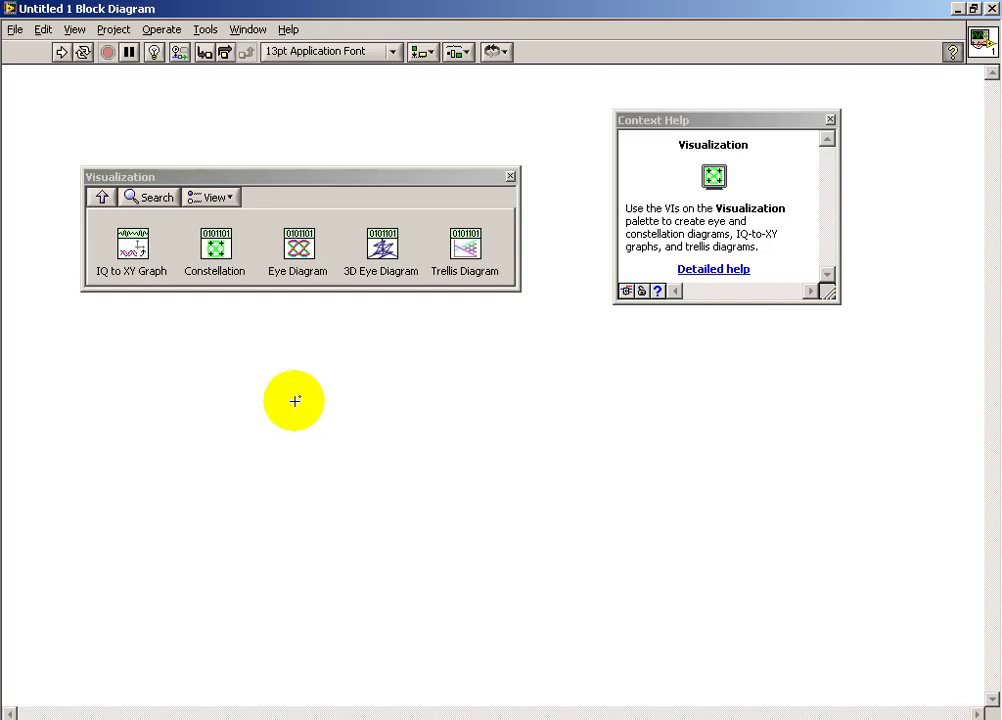
click(245, 29)
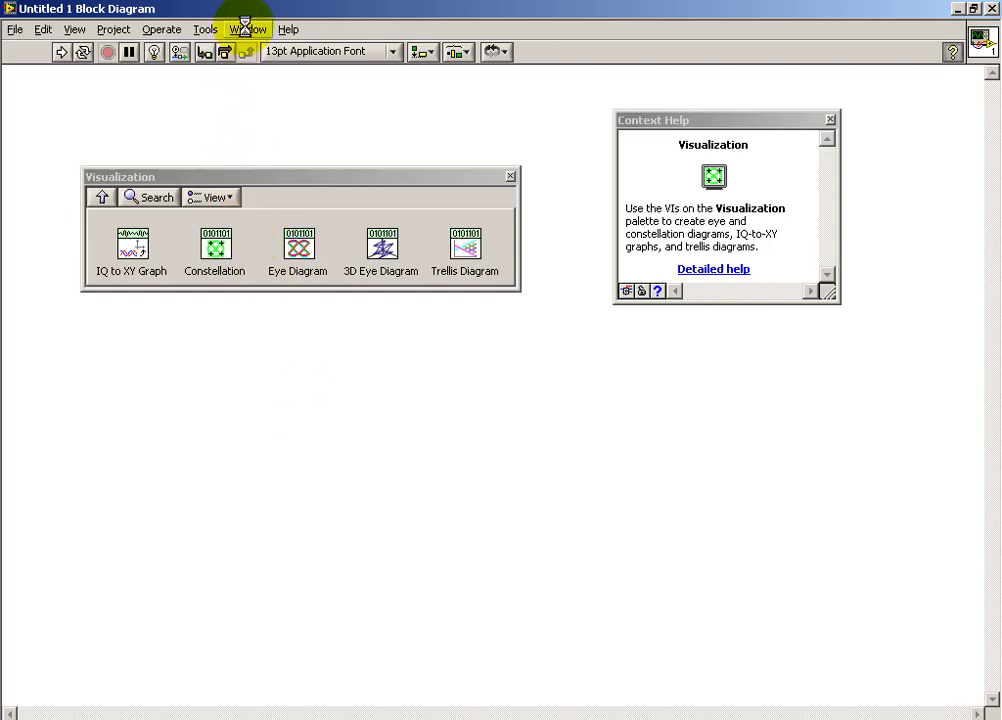
click(248, 48)
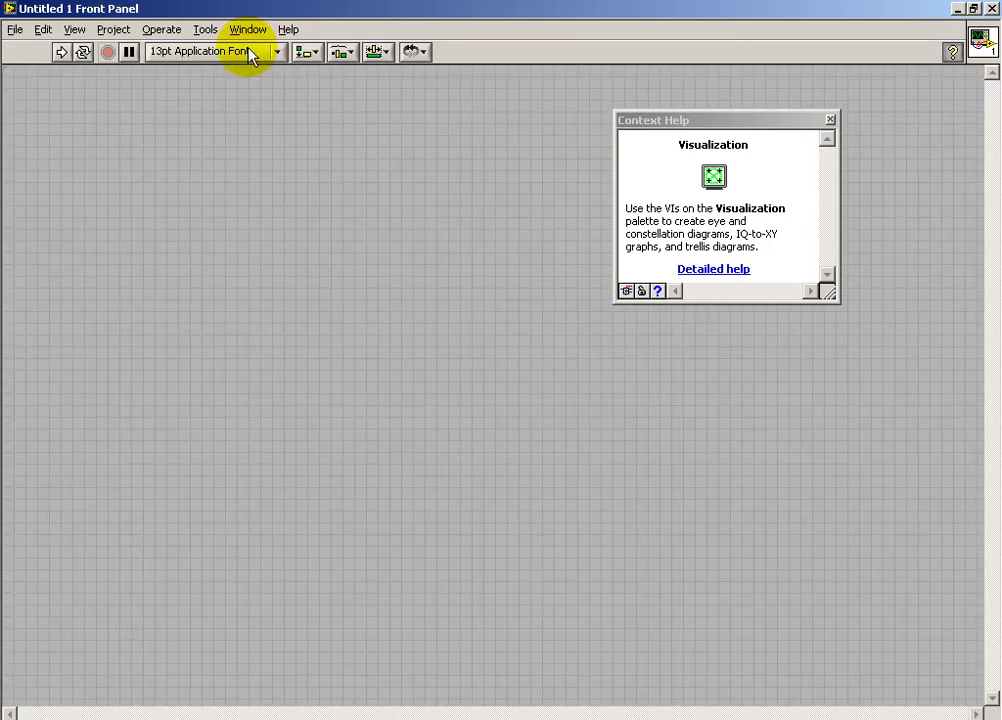
Step: Pin the Controls » Digital graph palette as a floating window and move it up-left
right_click(277, 293)
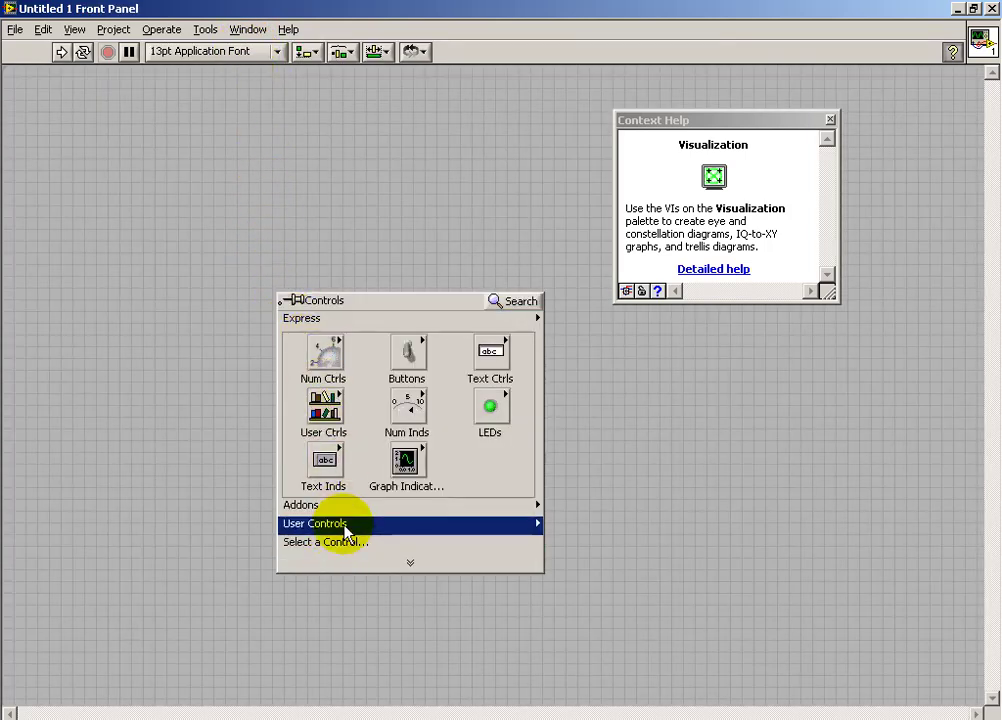
mouse_move(346, 531)
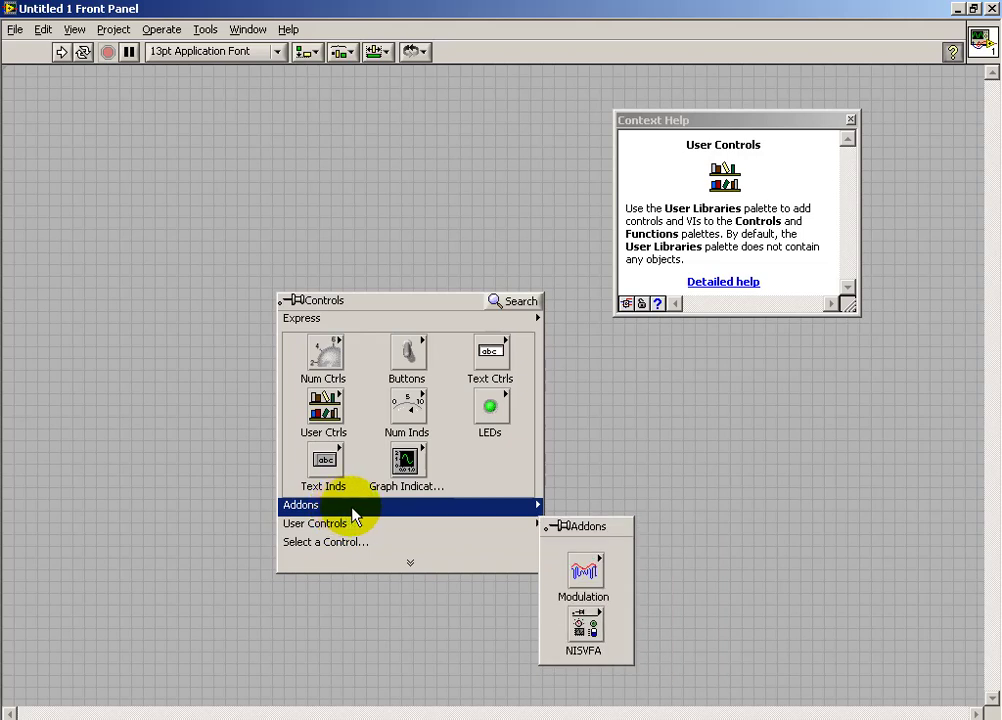
mouse_move(595, 573)
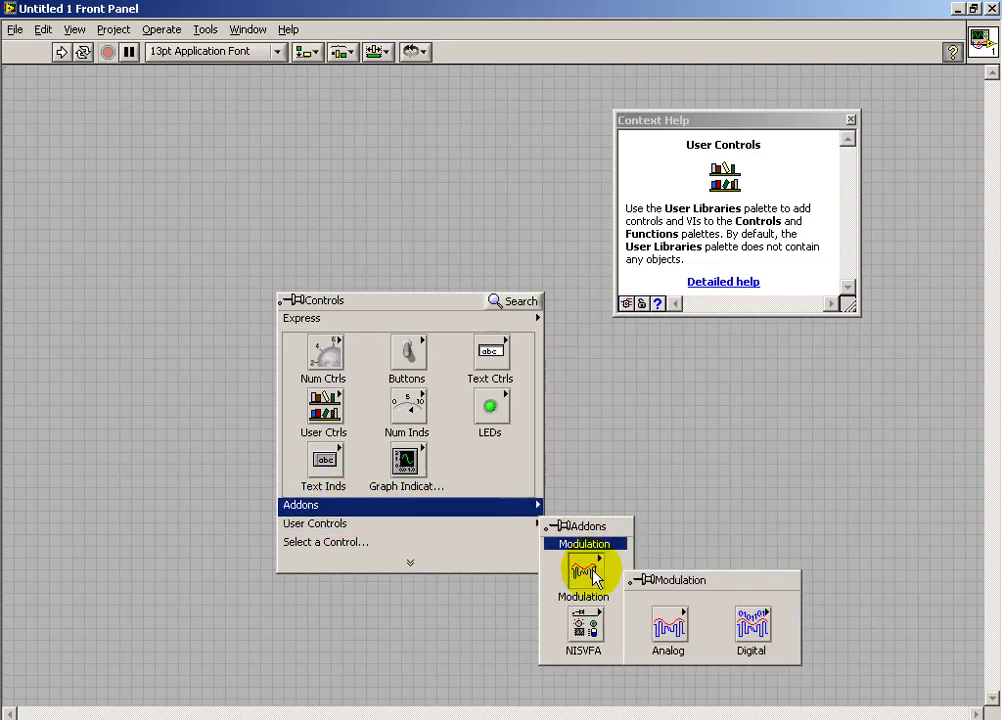
mouse_move(762, 638)
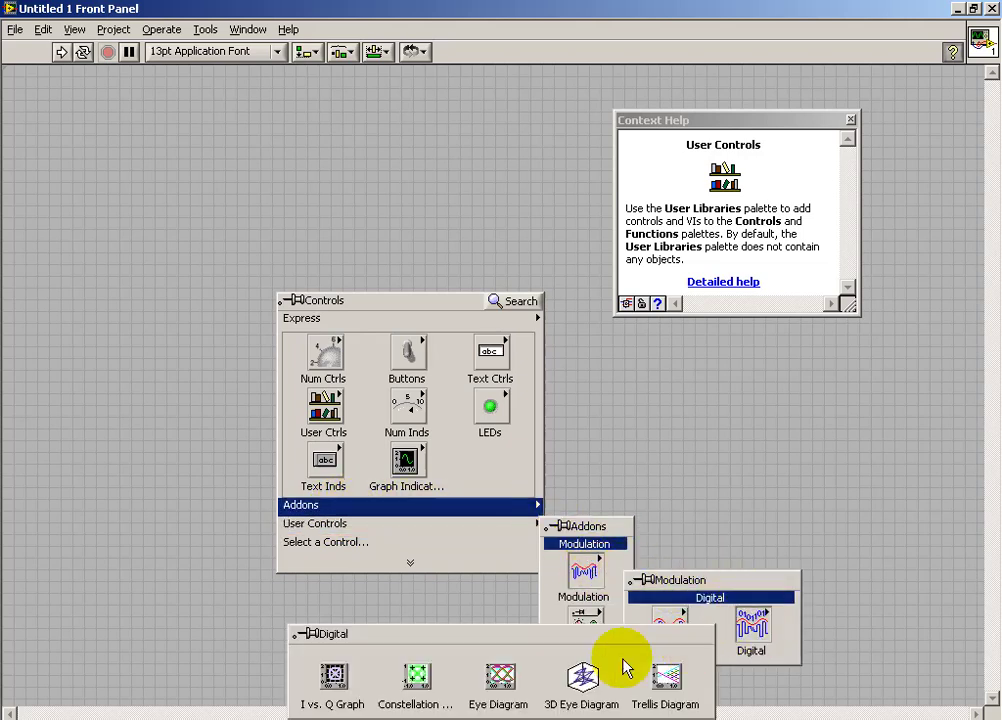
click(300, 640)
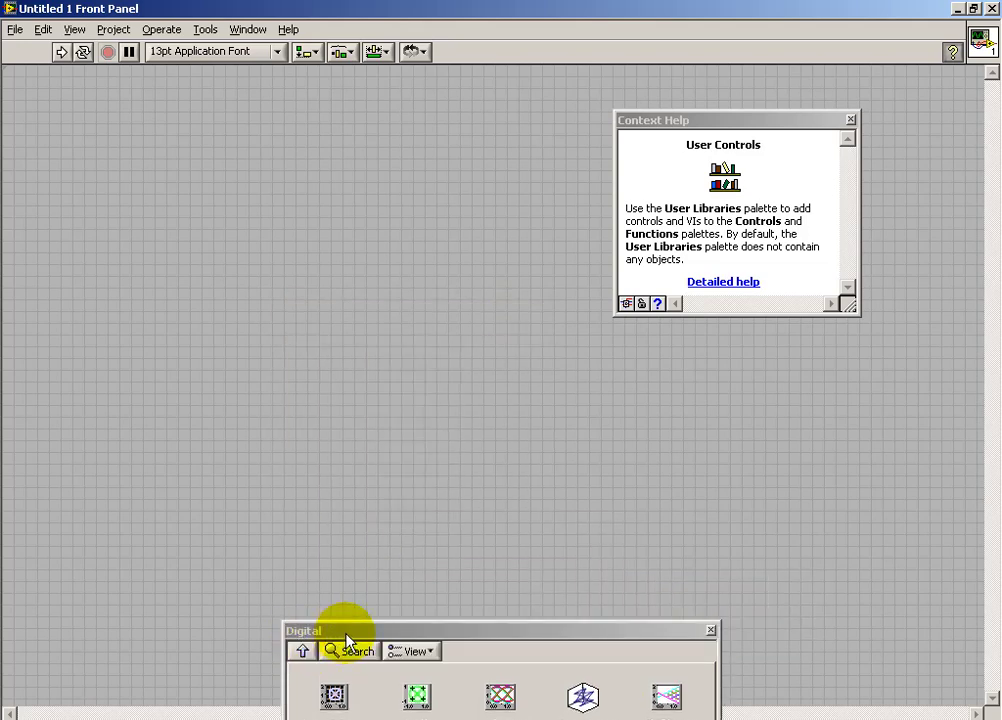
drag(358, 627, 148, 268)
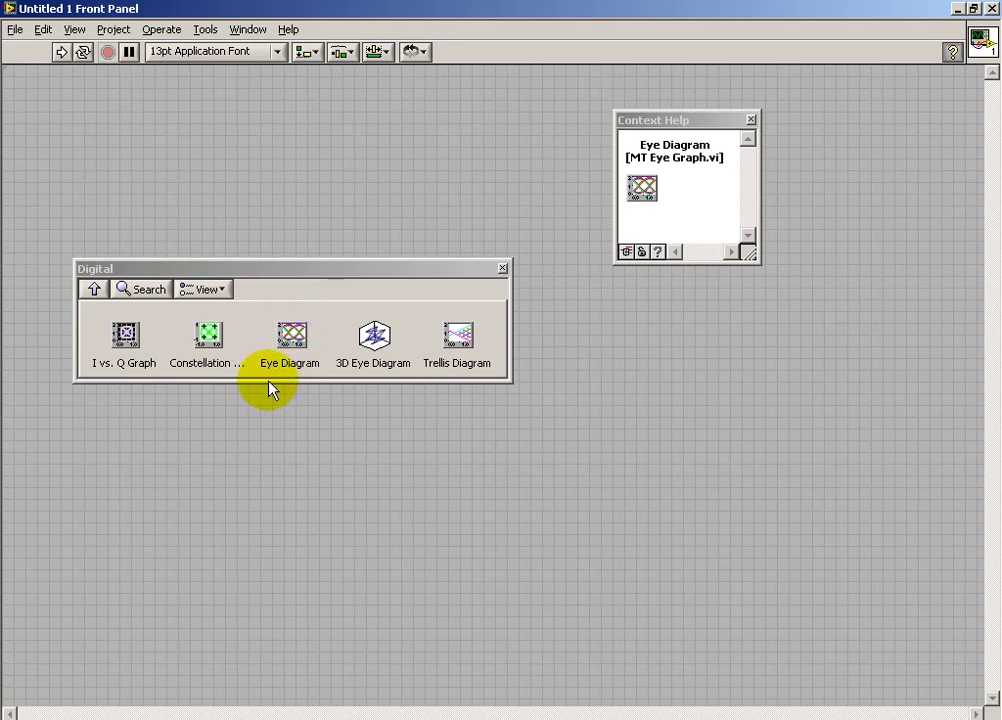
Step: Place a Constellation Graph on the front panel and switch to the block diagram
click(222, 347)
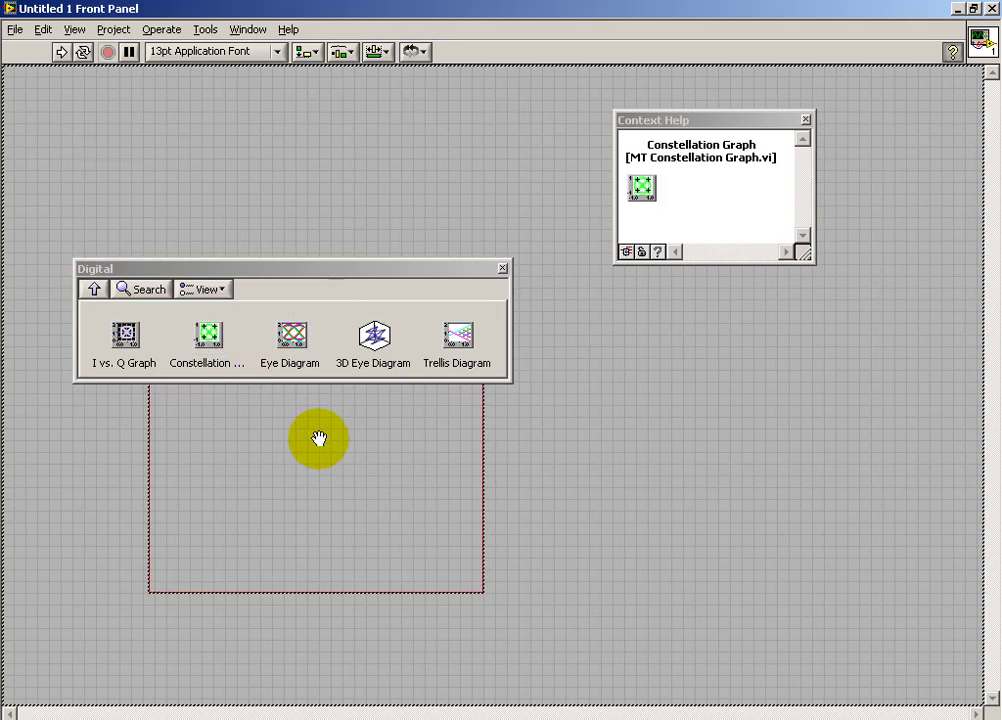
click(707, 474)
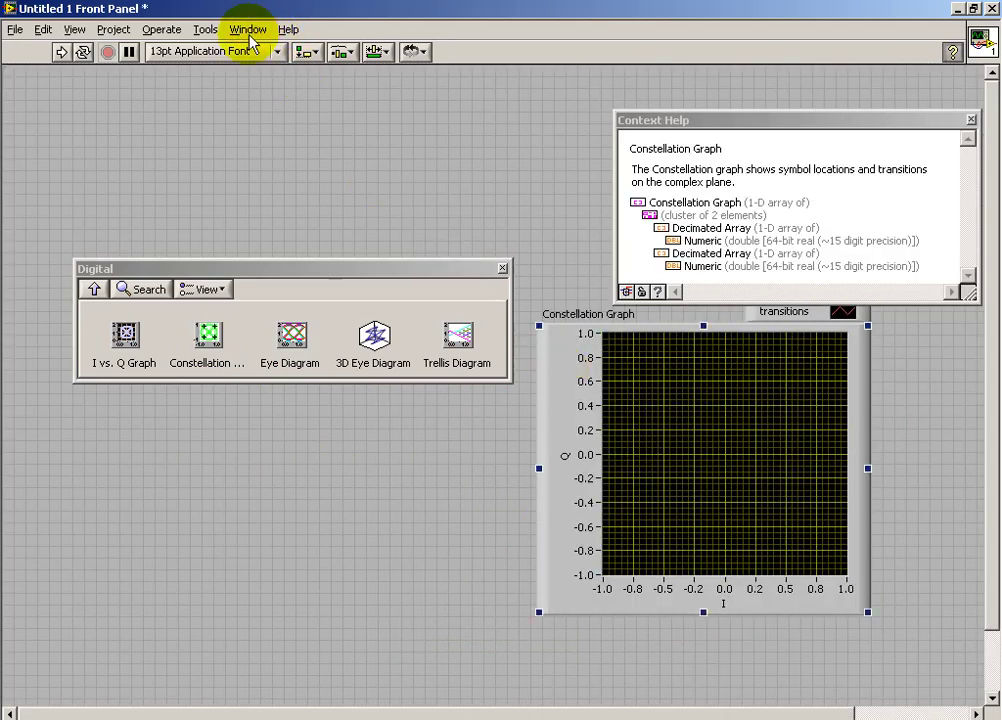
click(249, 30)
click(261, 51)
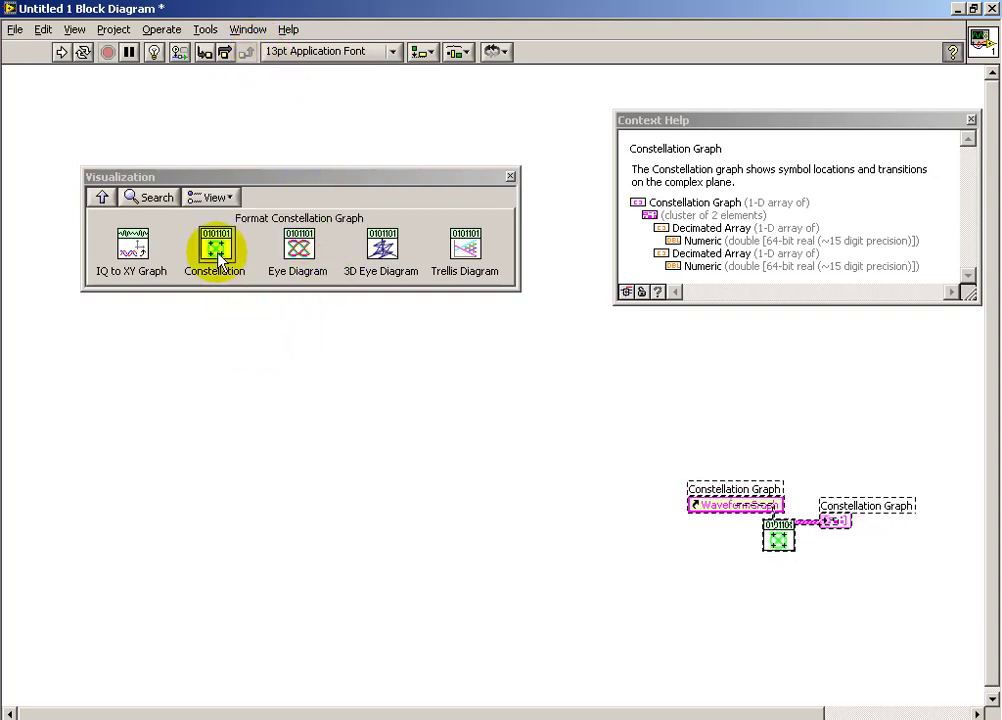
Step: Deselect the new Constellation Graph and Format Constellation Graph nodes, then review the Visualization VIs
mouse_move(220, 255)
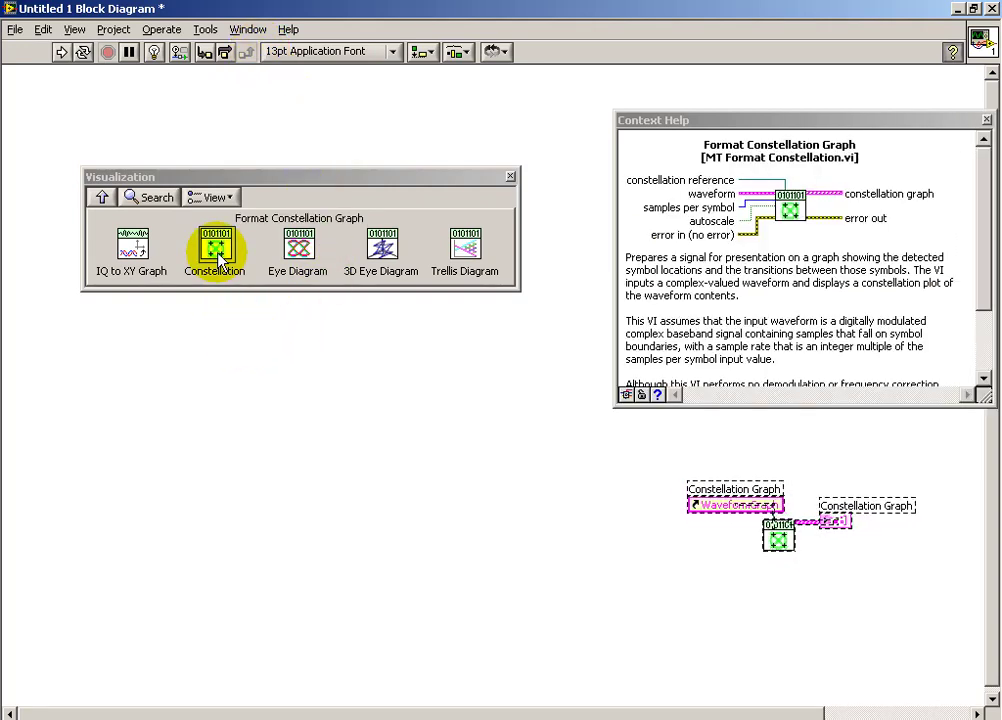
click(246, 347)
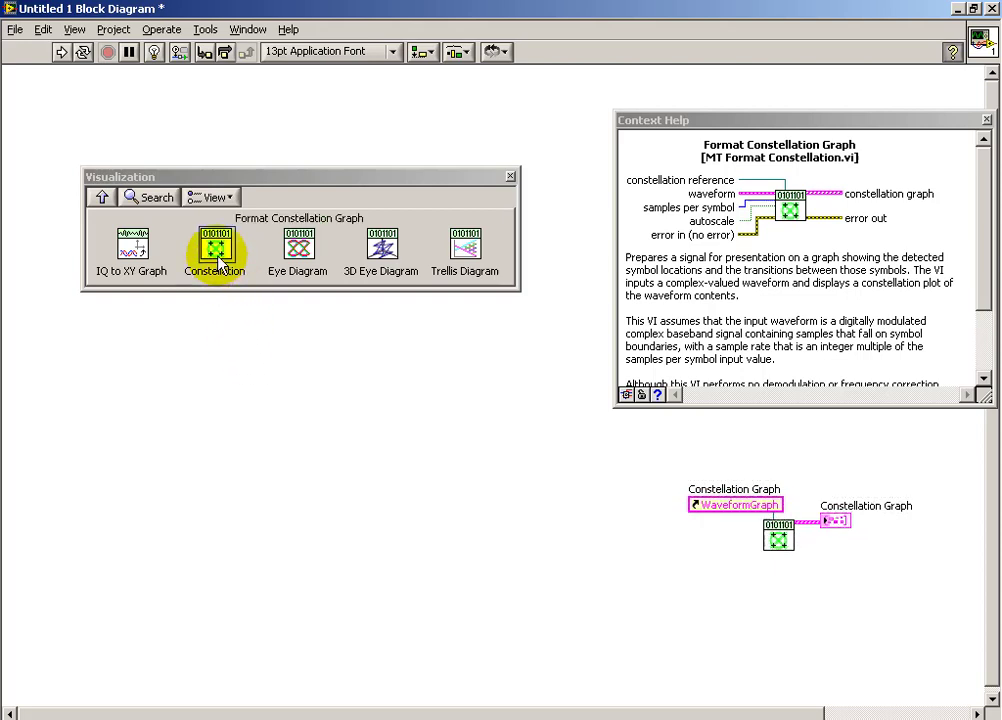
mouse_move(131, 250)
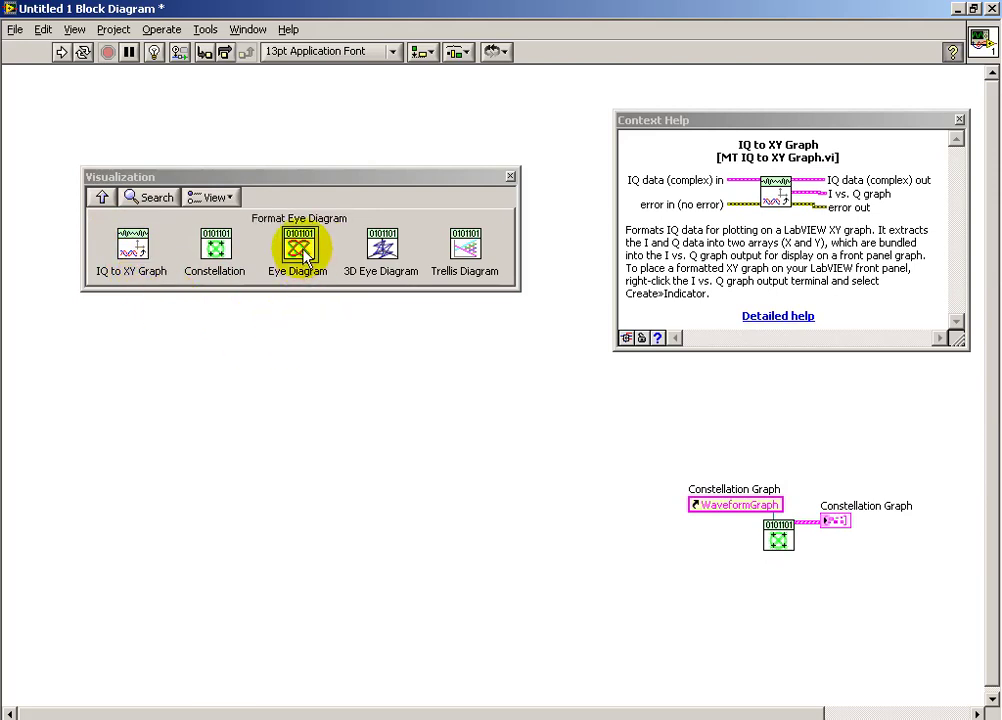
mouse_move(305, 254)
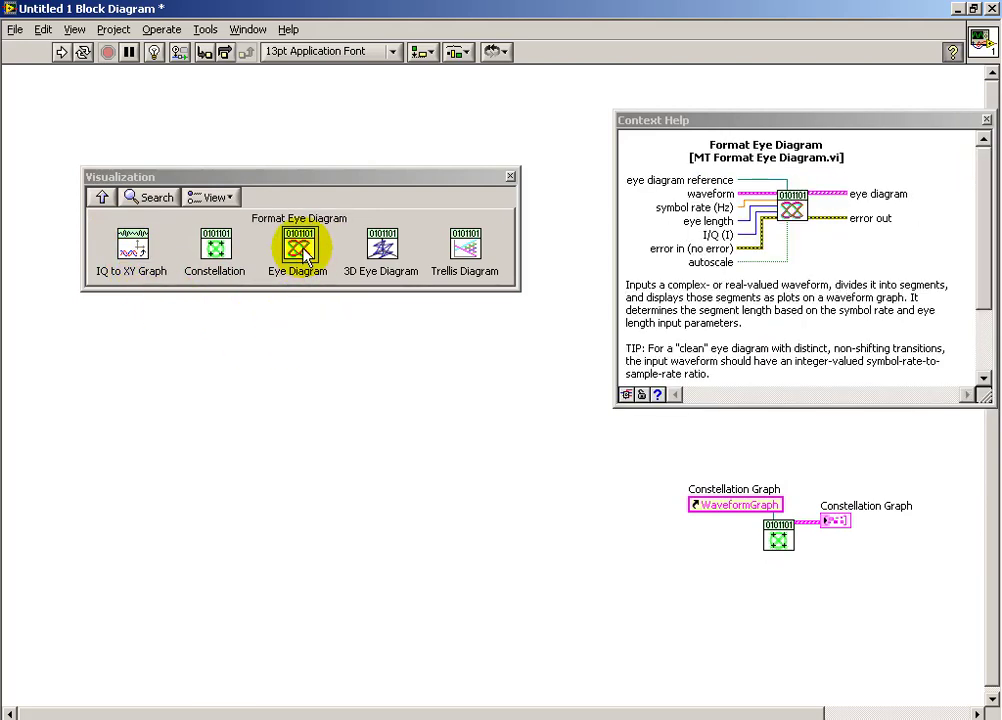
mouse_move(383, 255)
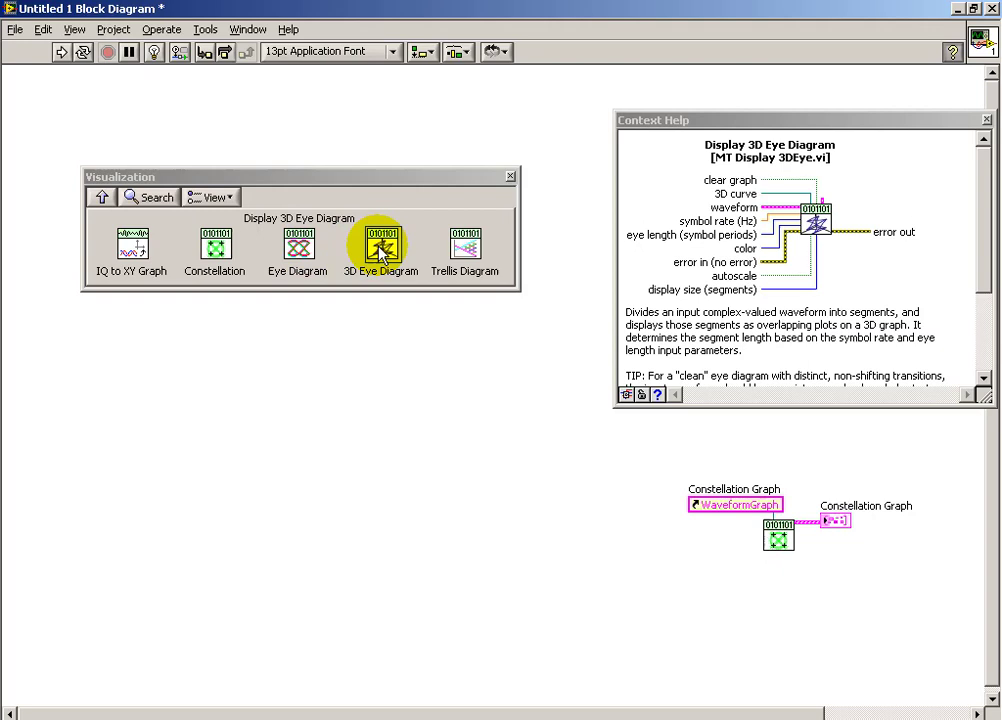
mouse_move(462, 255)
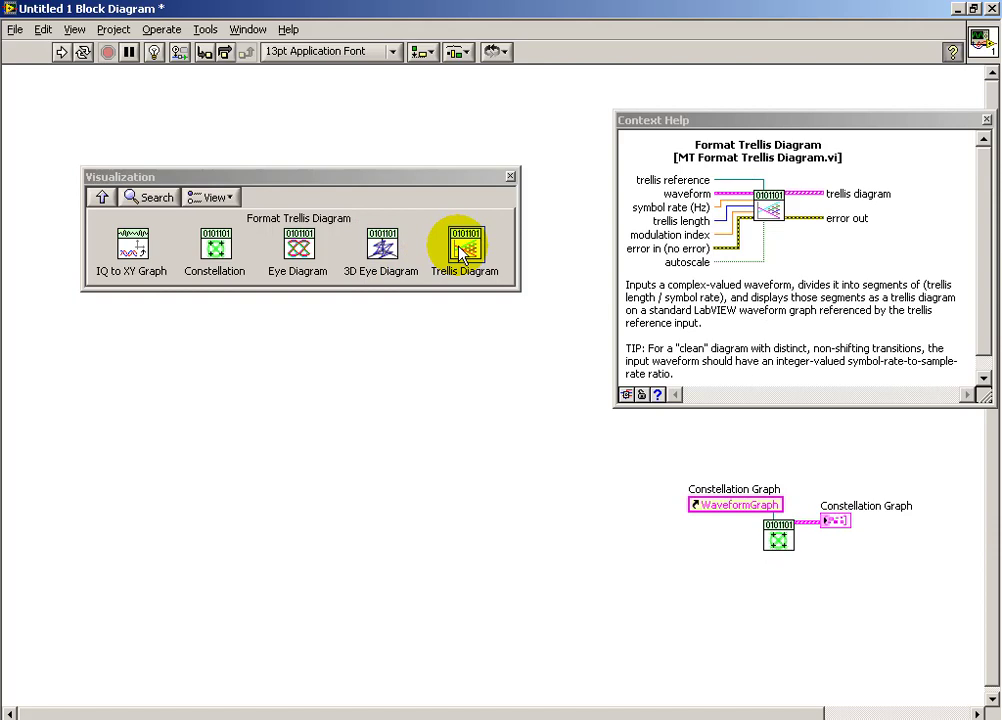
Step: Browse the Measurements VIs, such as MT Measure Rho.vi, then return to the Digital categories
click(103, 198)
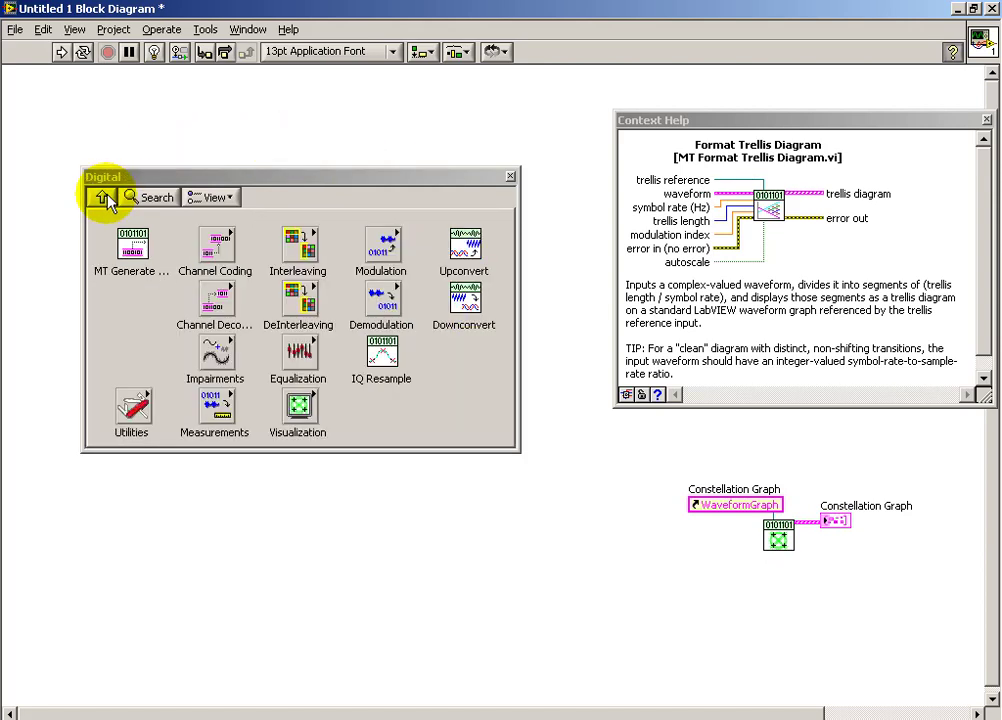
mouse_move(212, 410)
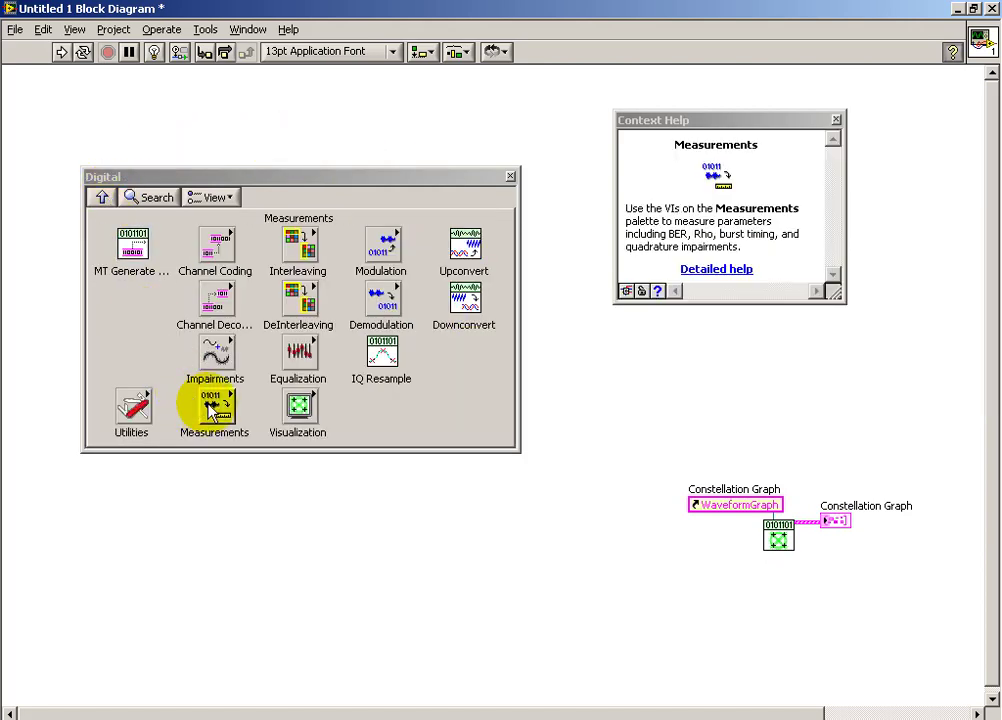
click(212, 407)
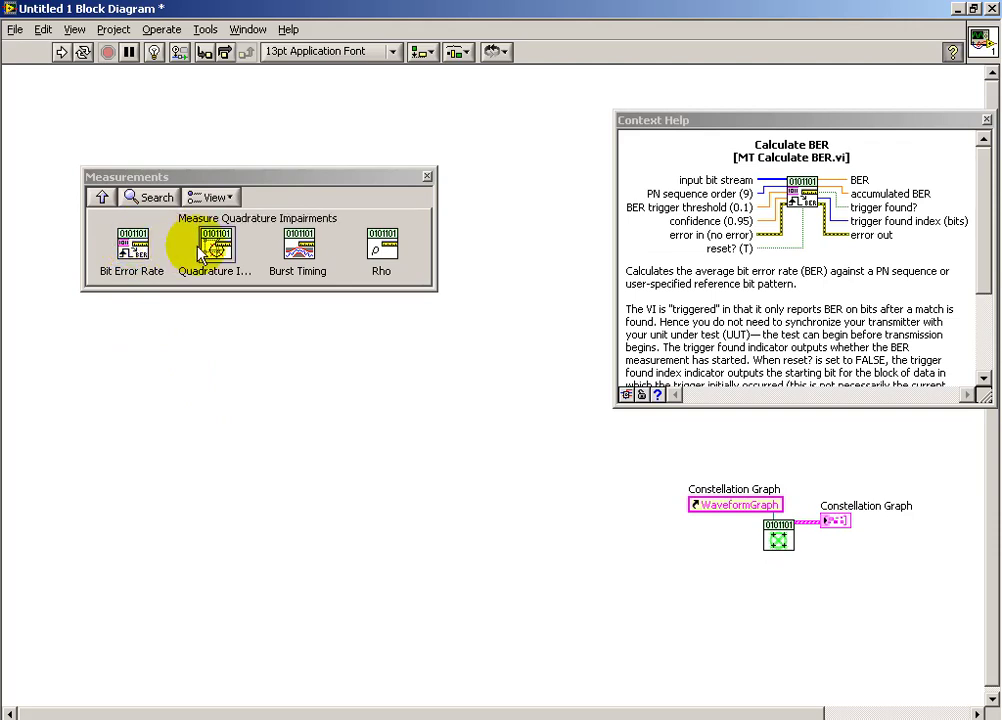
mouse_move(219, 257)
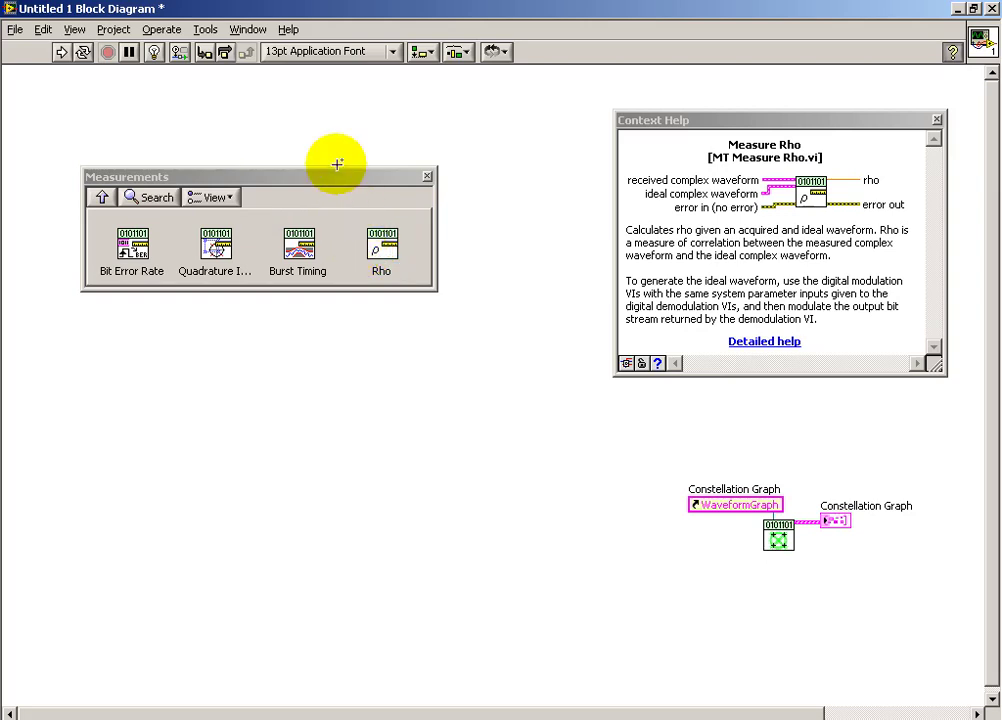
click(103, 199)
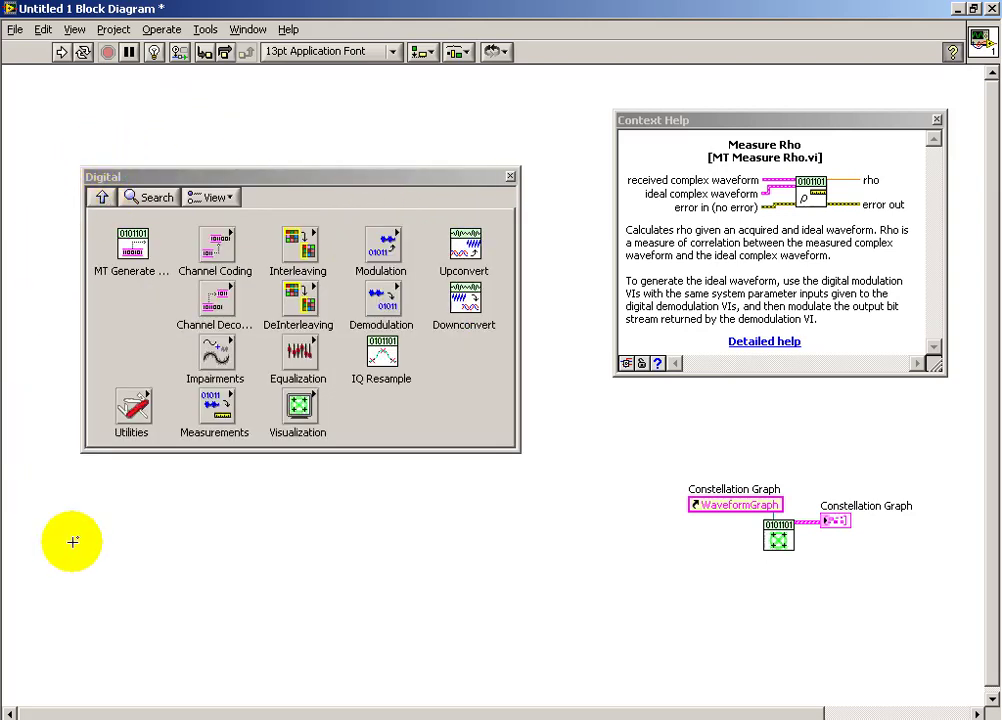
Step: Review Context Help for Utilities VIs like Sys Params, Filter Coefficients and Sync Params, then return to Digital
click(133, 409)
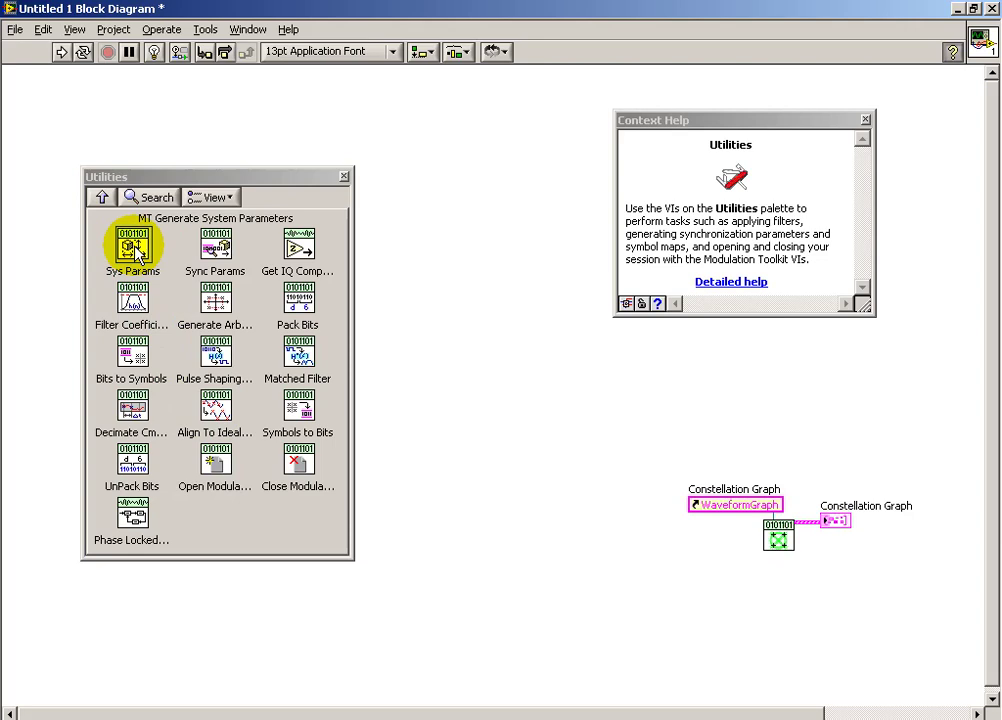
mouse_move(137, 251)
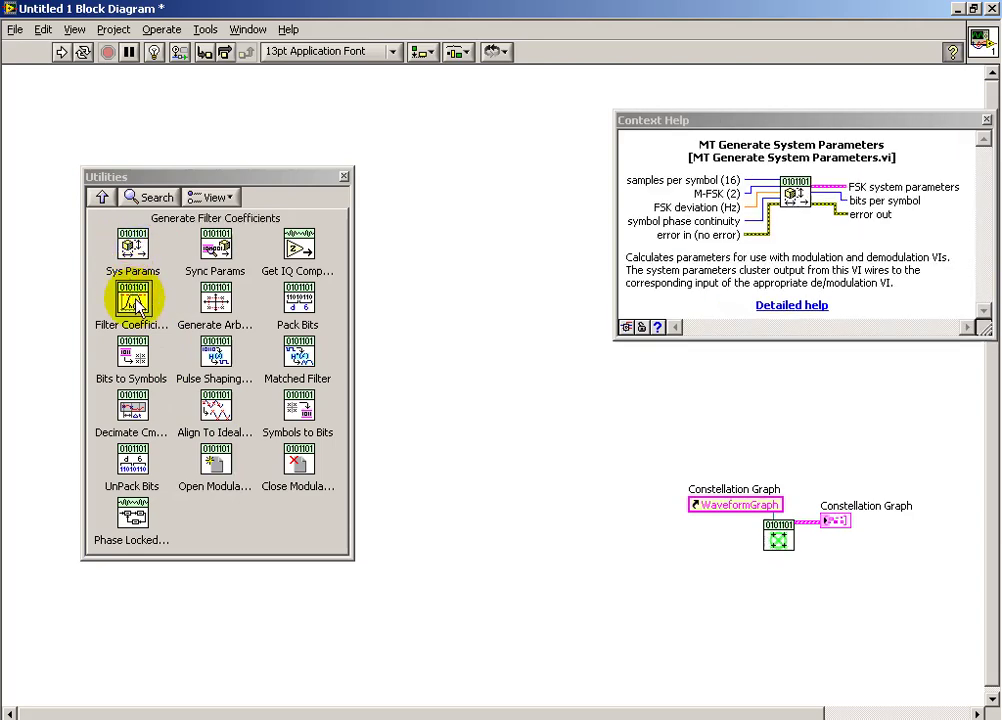
mouse_move(137, 305)
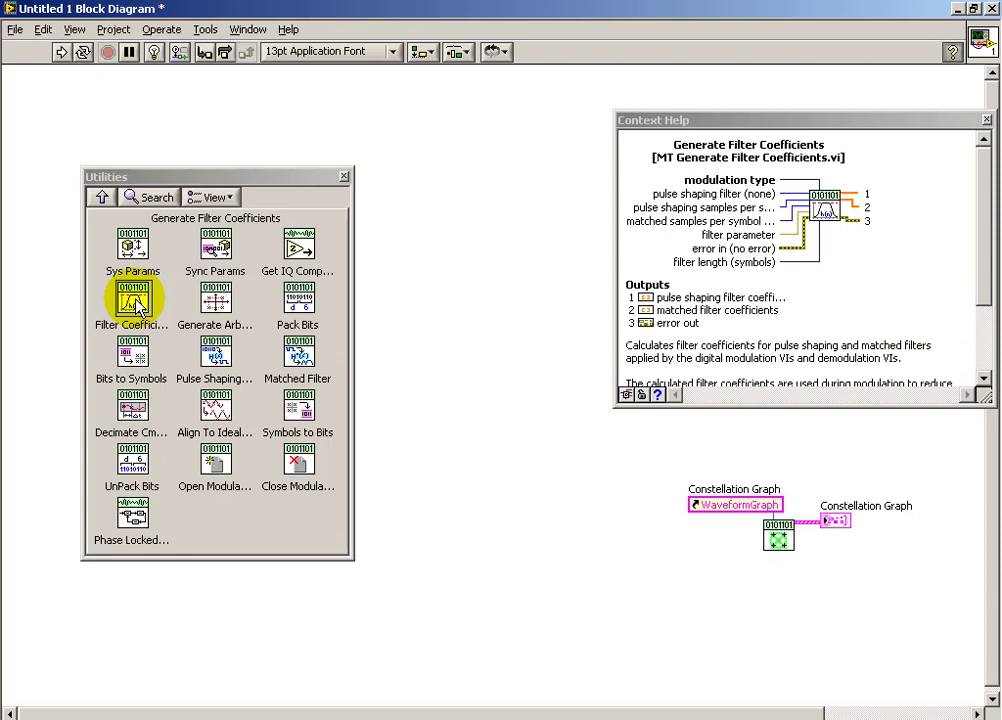
mouse_move(231, 245)
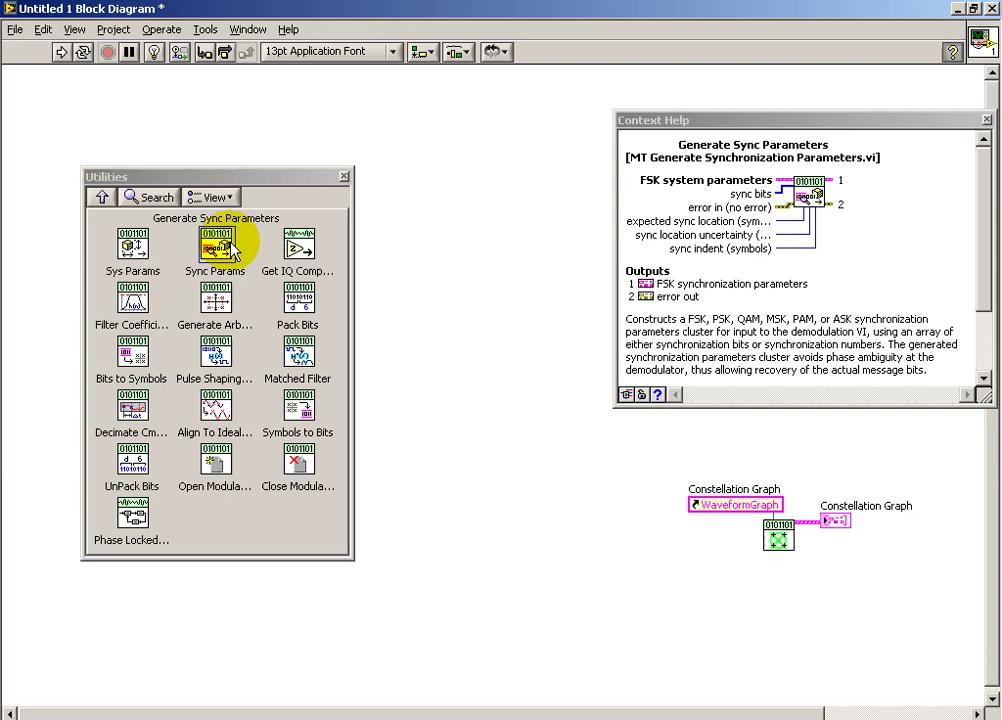
mouse_move(301, 250)
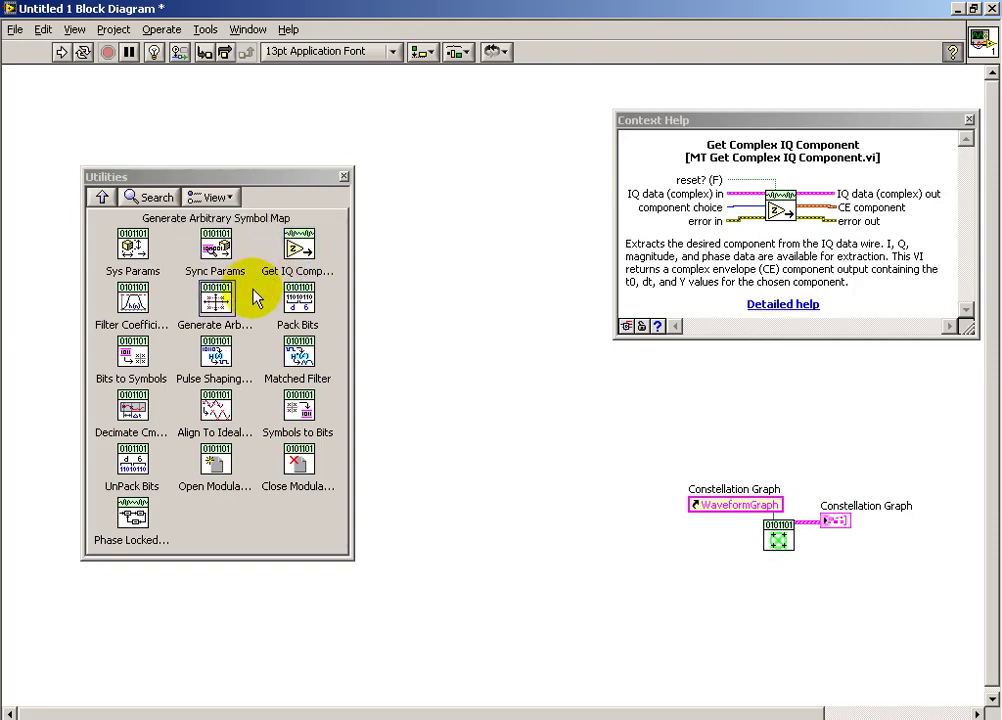
mouse_move(258, 318)
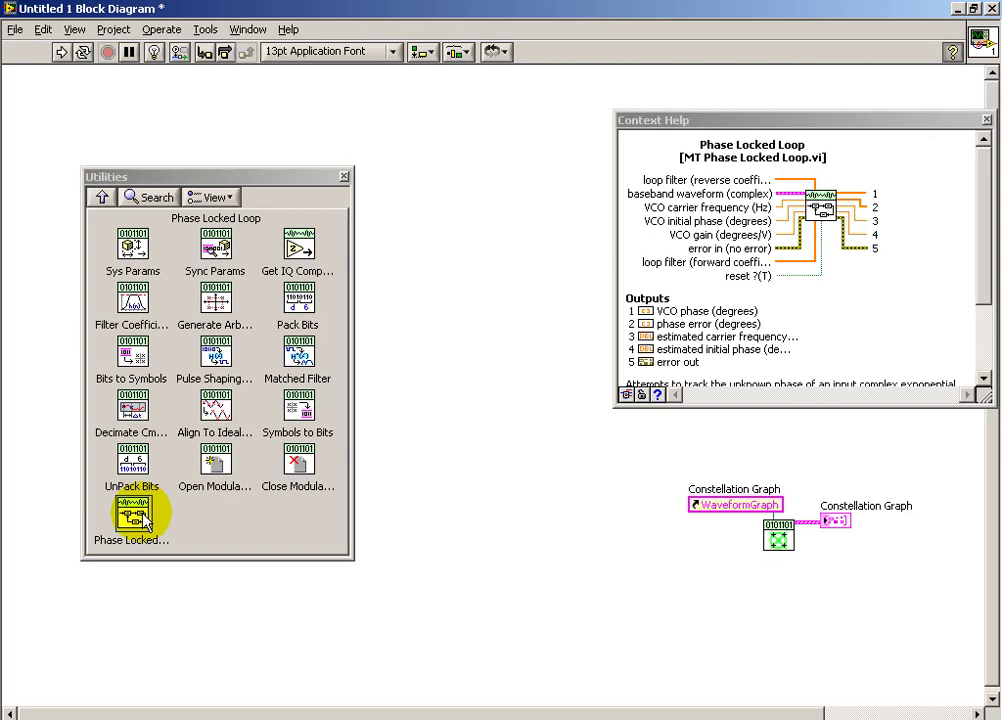
click(102, 198)
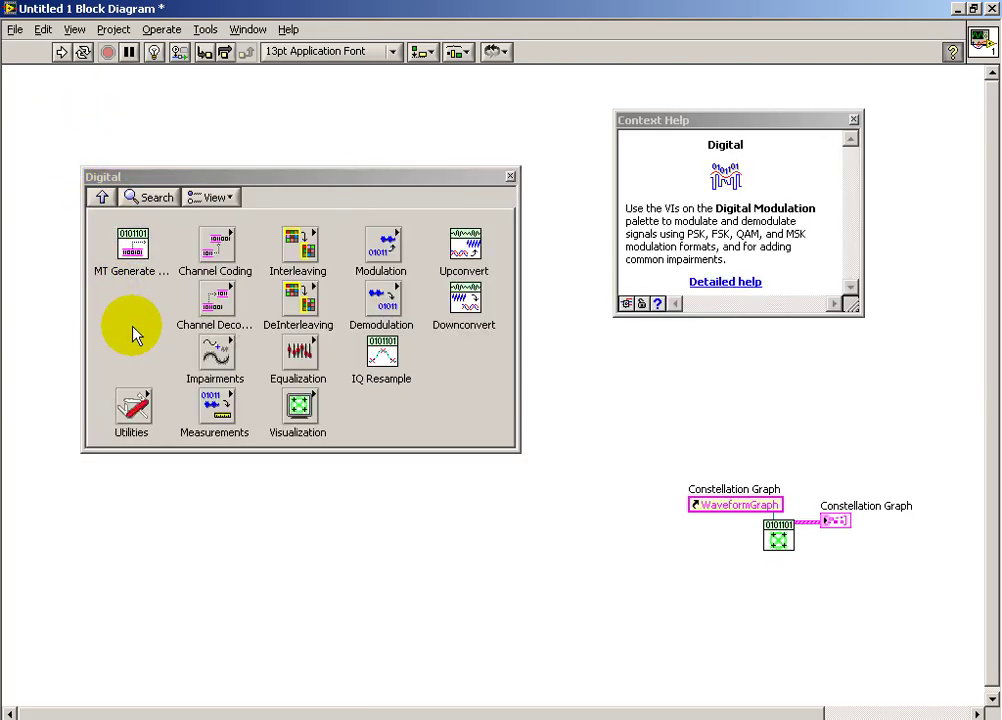